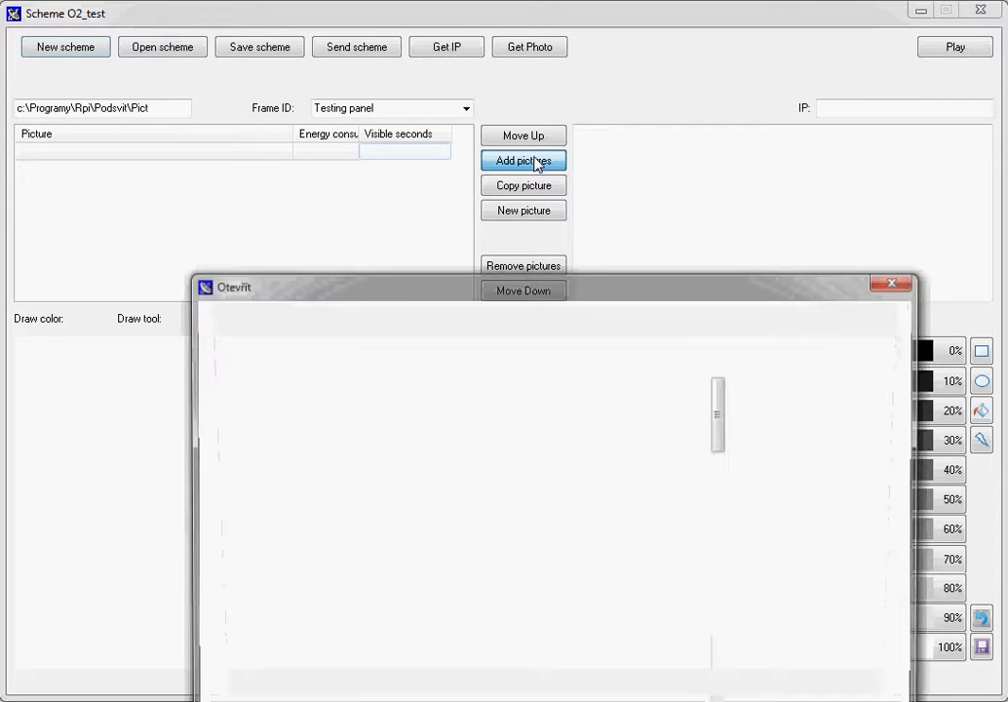
Step: Add the image o2.bmp from the pict folder to the scheme's picture list
drag(648, 286, 632, 112)
scroll(711, 273, down, 3)
drag(712, 273, 712, 438)
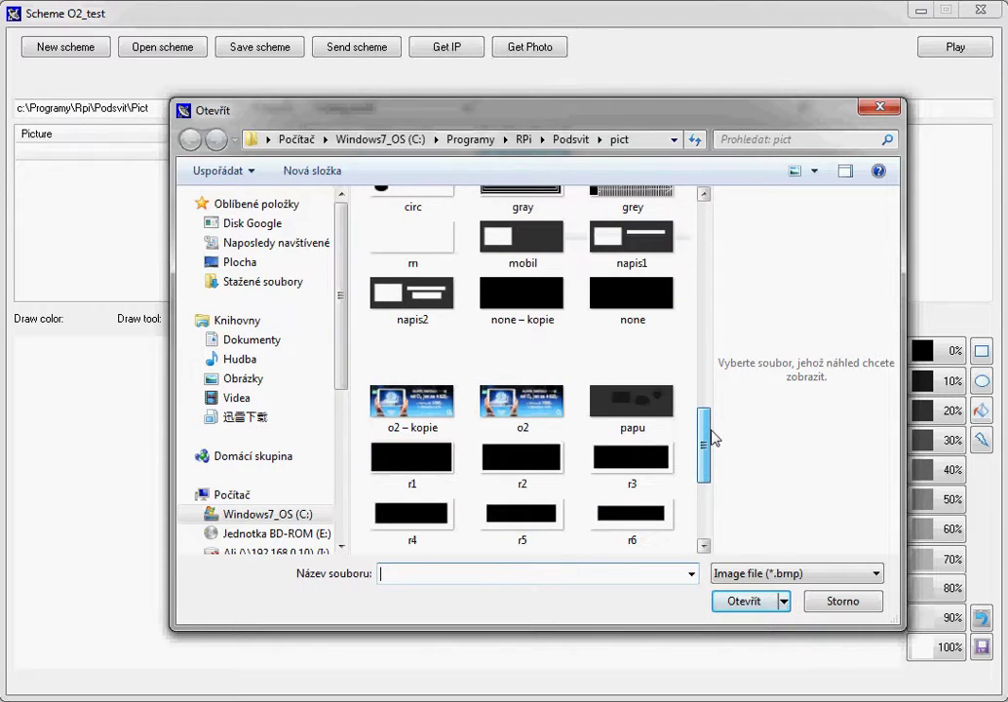
double_click(521, 412)
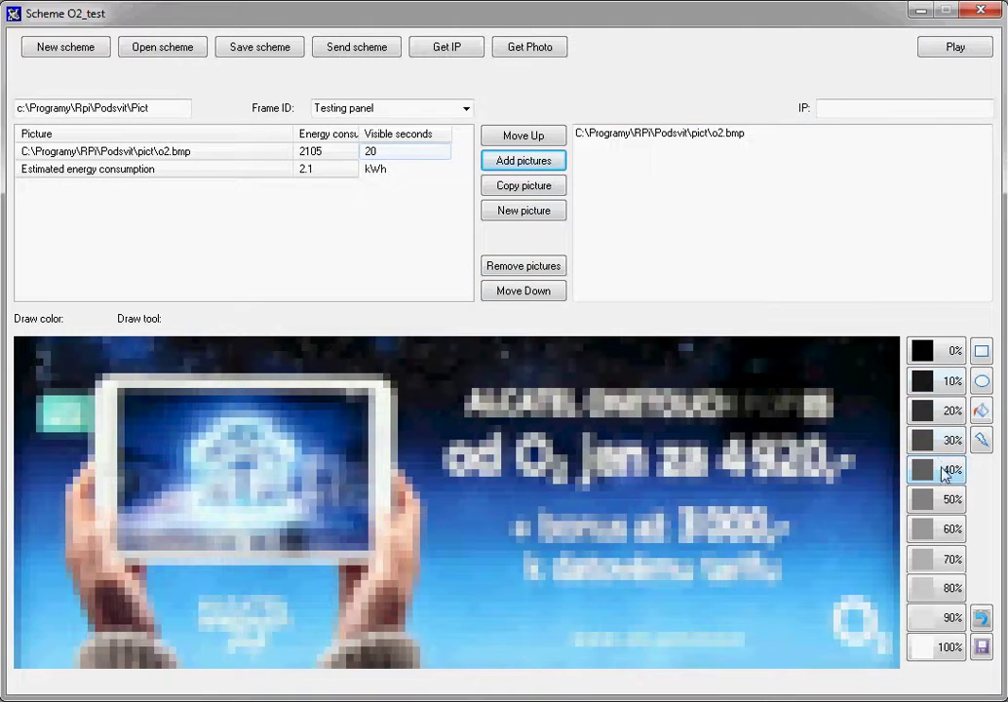
Step: Draw an 80% brightness rectangle covering the whole tablet in the o2.bmp picture
click(982, 353)
click(926, 353)
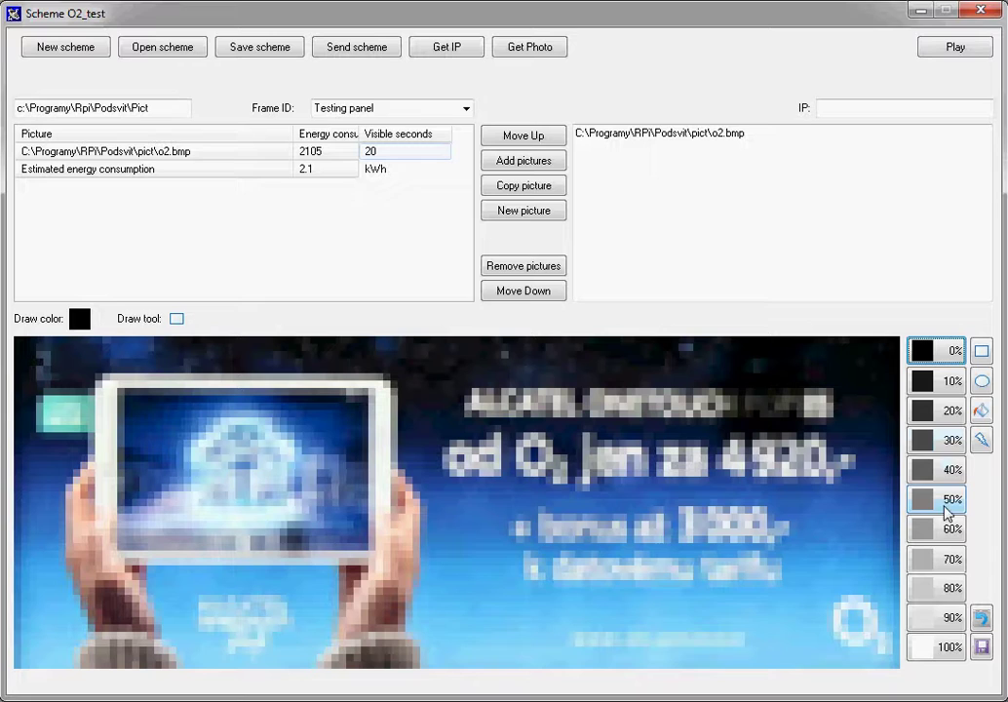
click(925, 592)
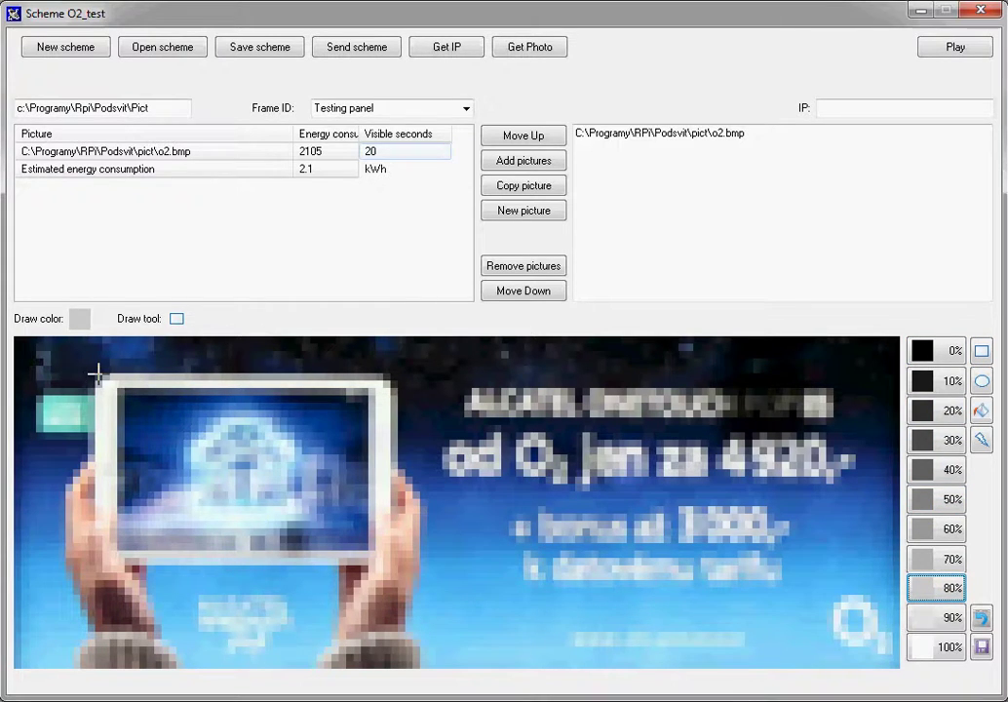
drag(96, 374, 391, 564)
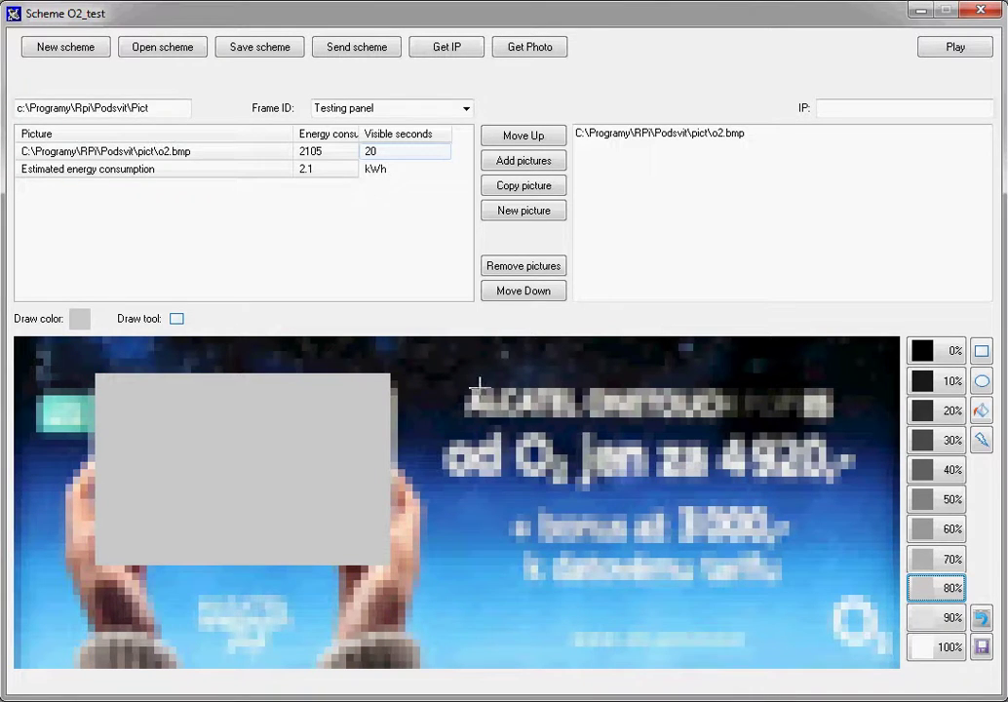
Step: Cover the four large text lines with 80% rectangles and the O2 logo with an 80% ellipse
drag(464, 389, 834, 421)
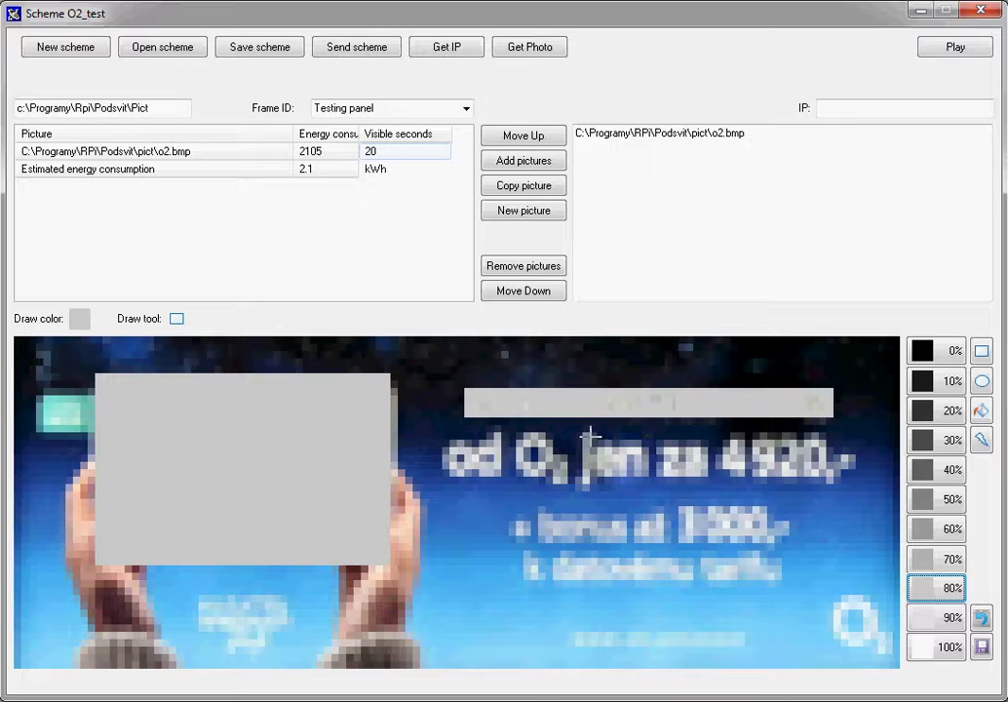
drag(445, 434, 856, 483)
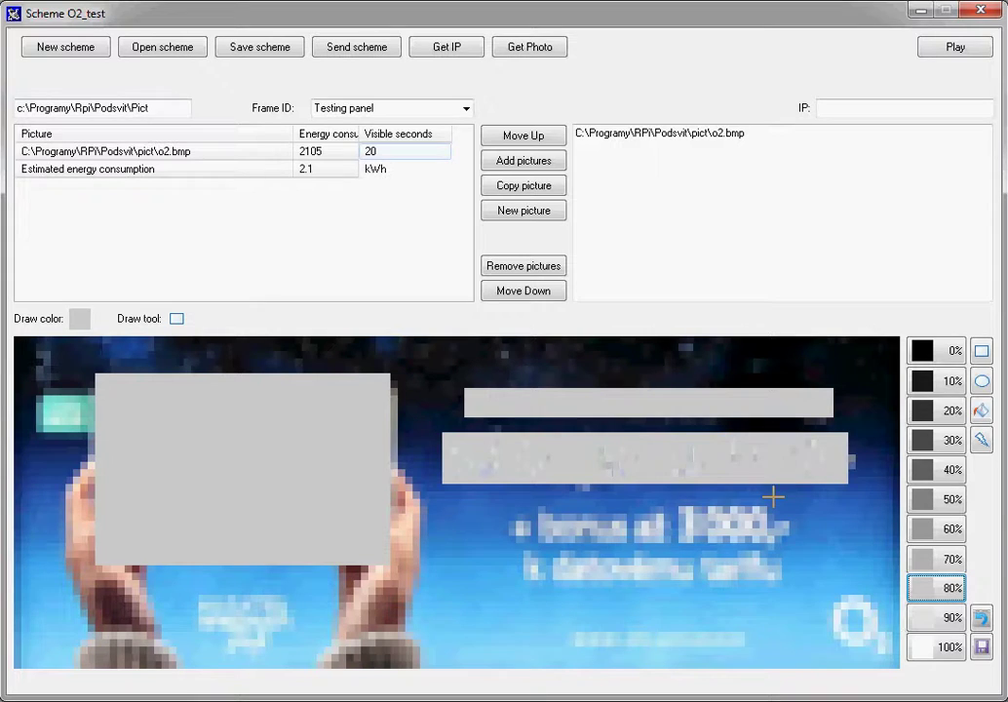
drag(514, 510, 792, 549)
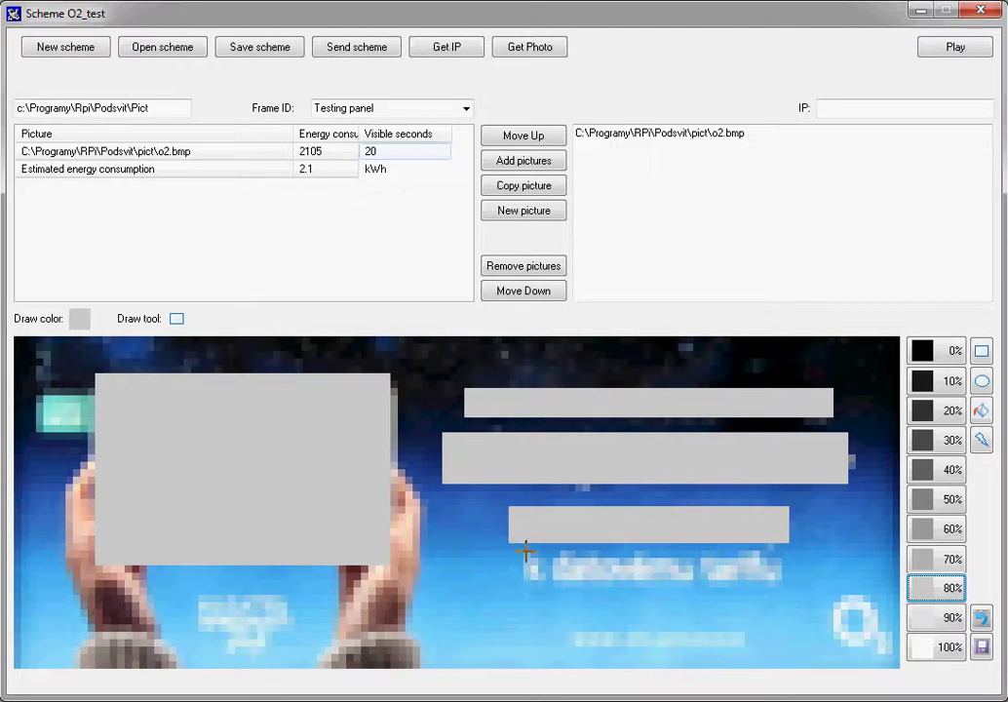
drag(524, 557, 786, 587)
click(982, 380)
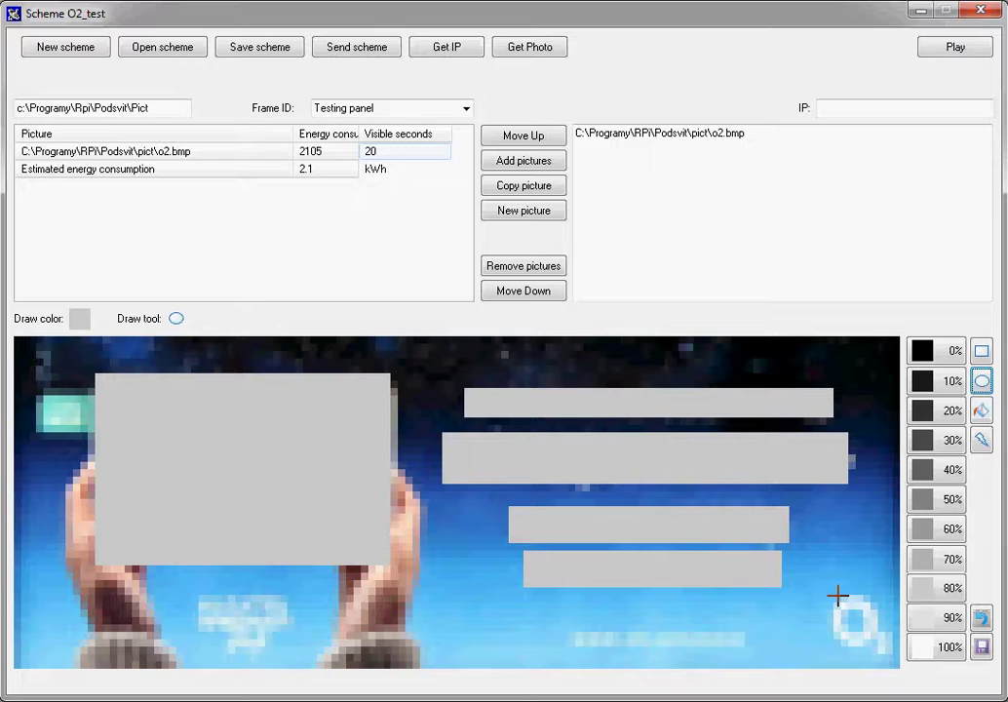
drag(833, 593, 886, 655)
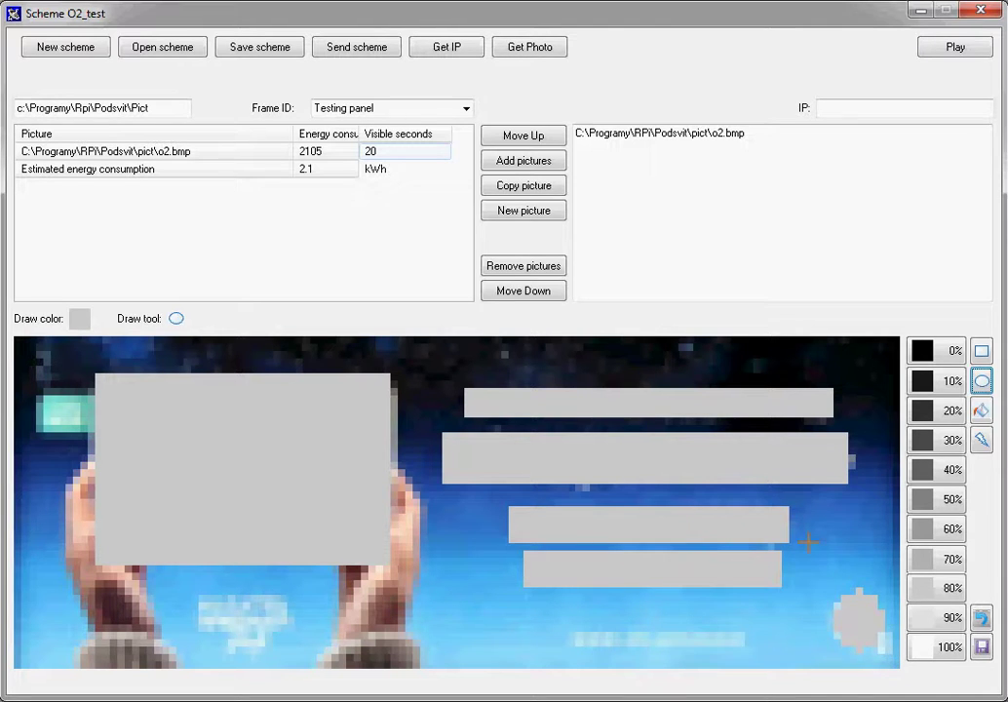
Step: Replace the remaining photo background around the shapes with 20% brightness and save the picture
click(923, 415)
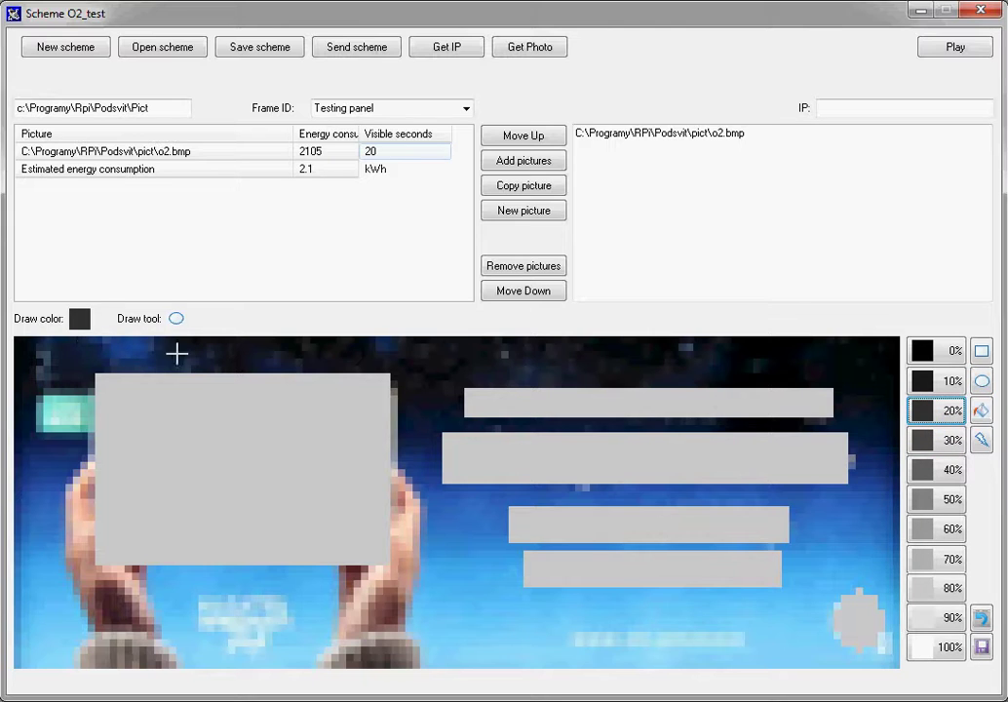
click(981, 442)
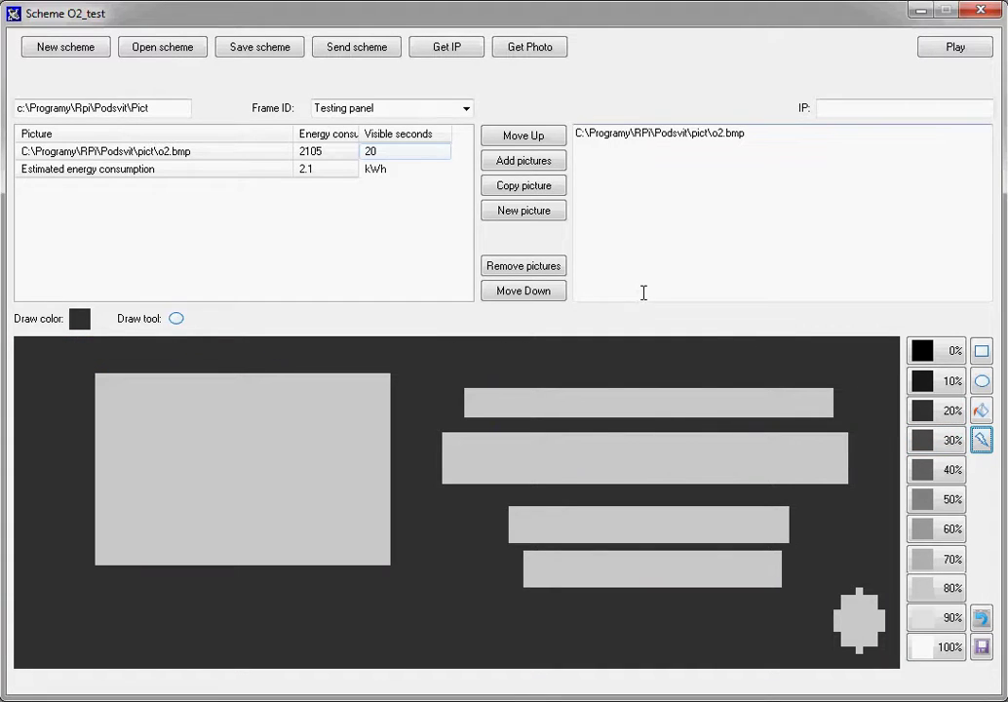
click(982, 649)
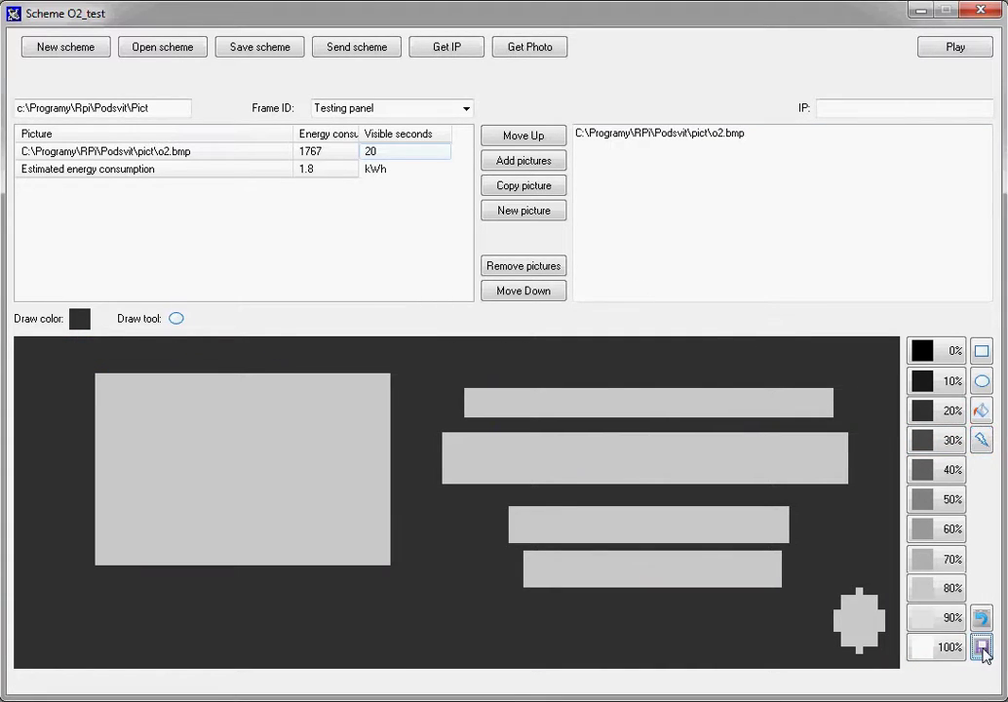
Step: Create six copies of the o2.bmp picture in the scheme
click(389, 154)
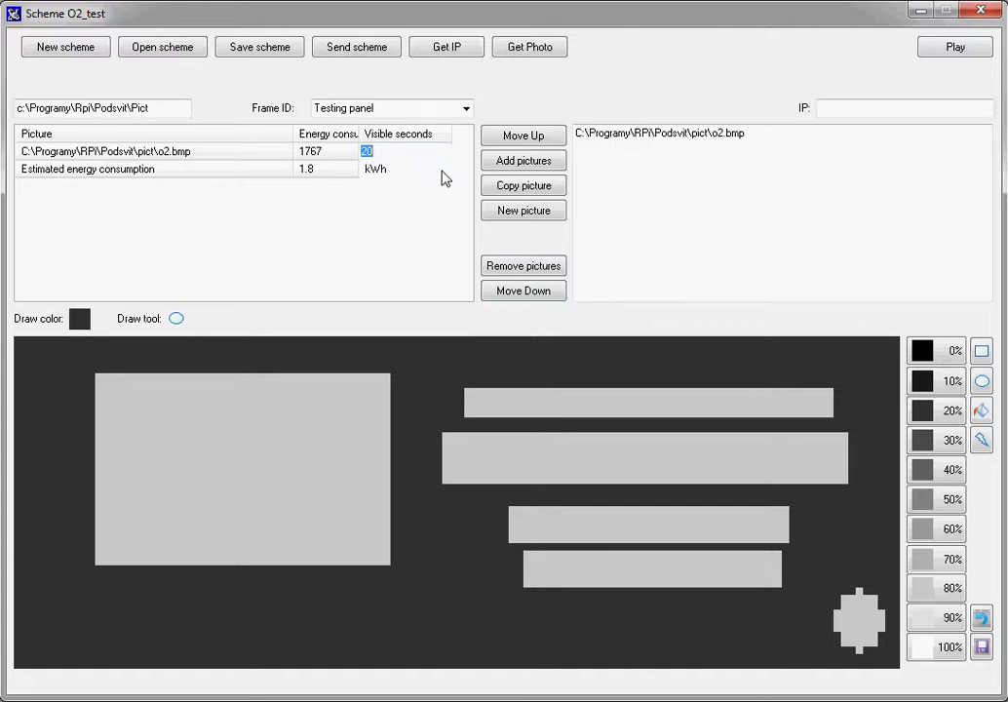
click(524, 190)
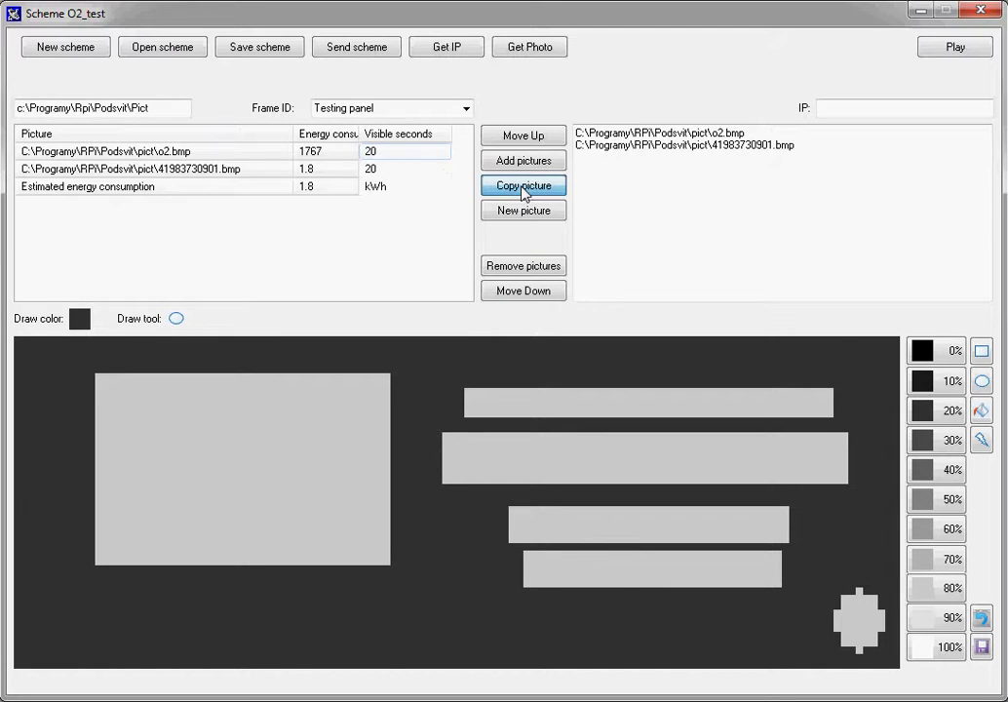
click(524, 190)
click(524, 190)
click(524, 190)
click(523, 190)
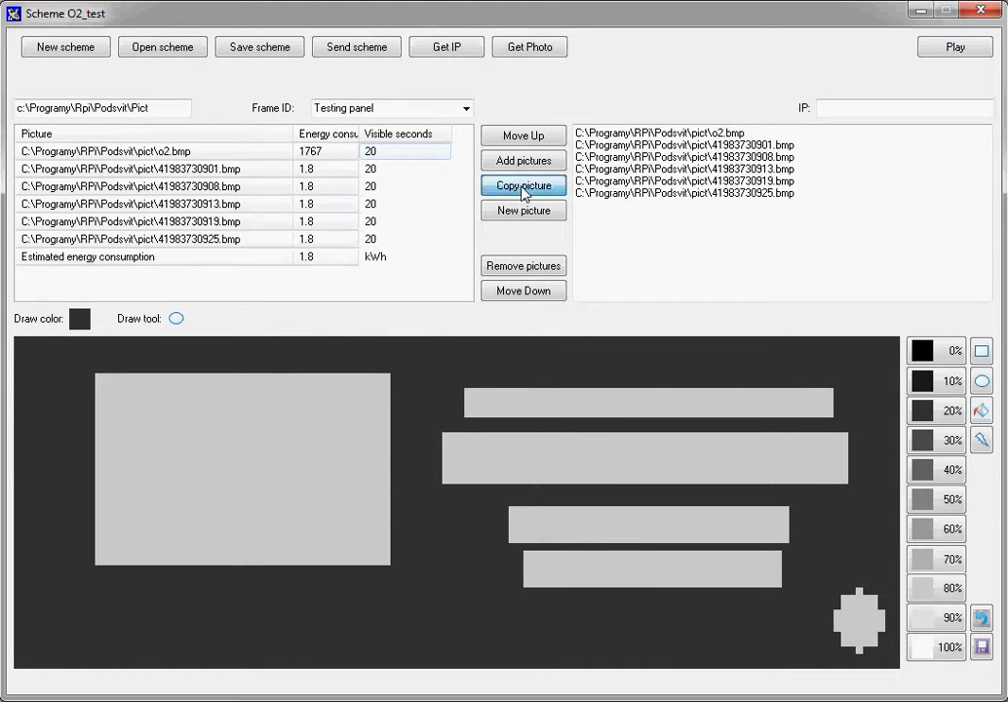
click(524, 191)
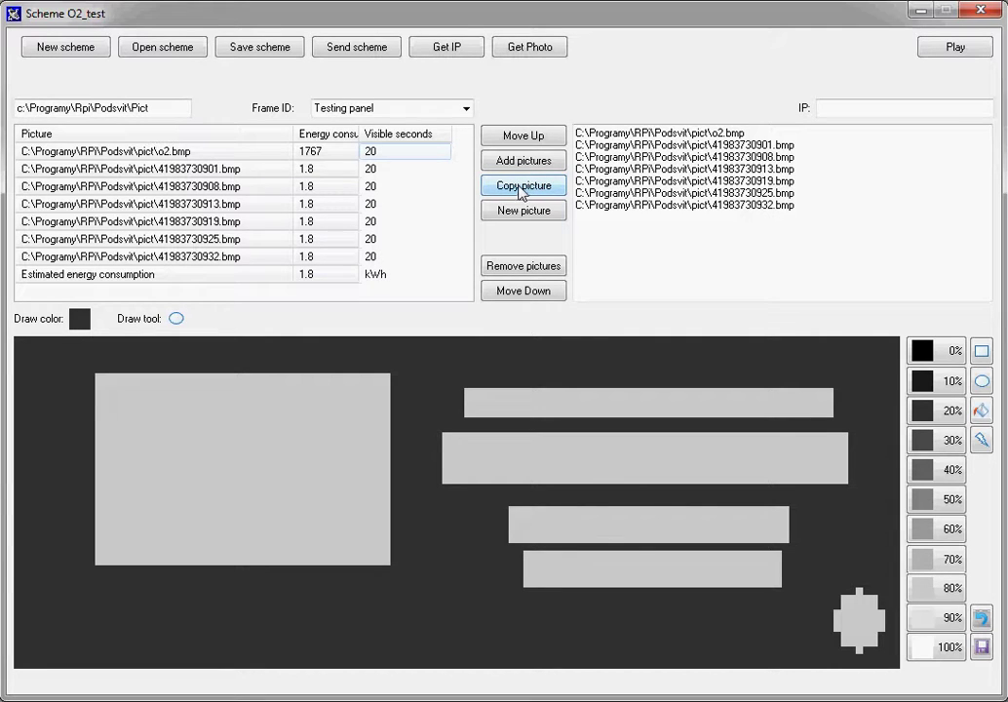
Step: Fill the three lower text bars and the logo ellipse in the first copy with 20% brightness
click(388, 170)
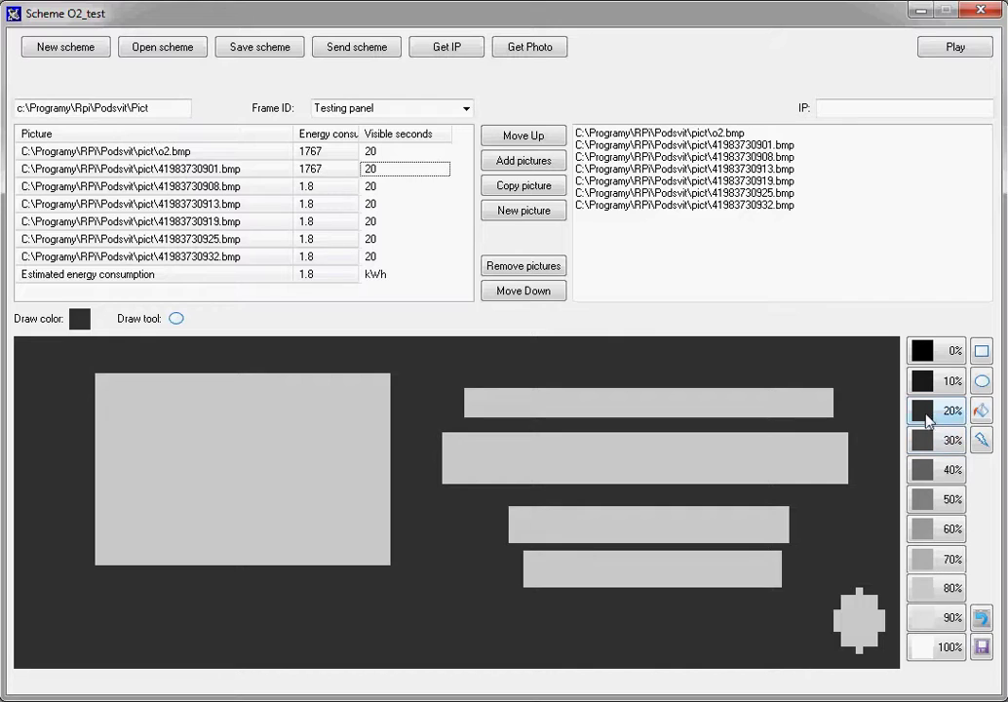
click(981, 410)
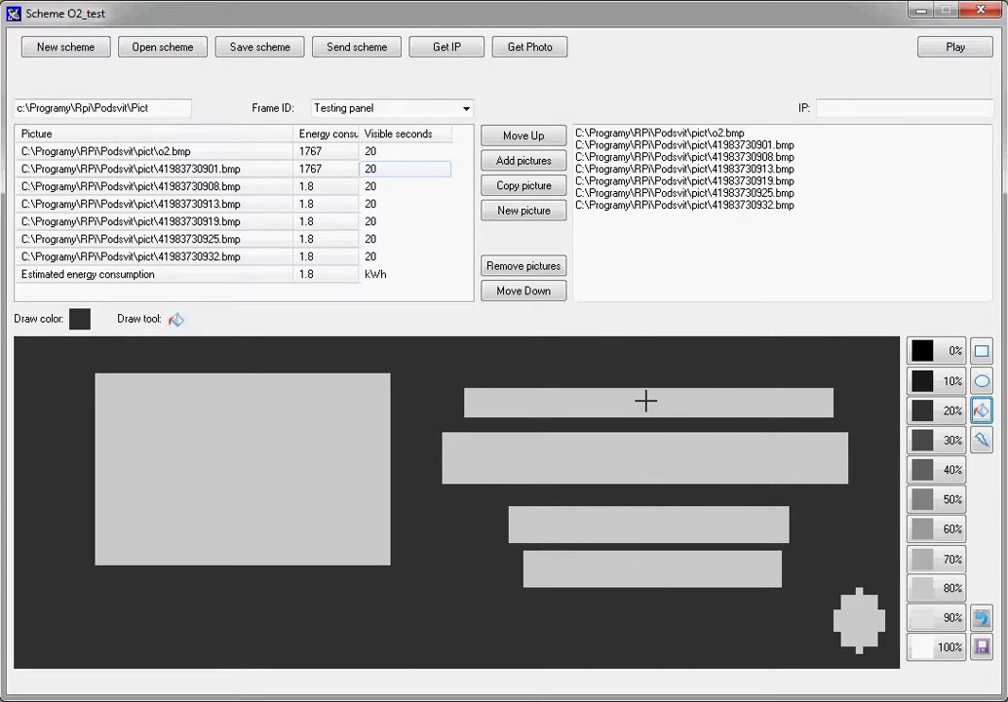
click(663, 455)
click(685, 524)
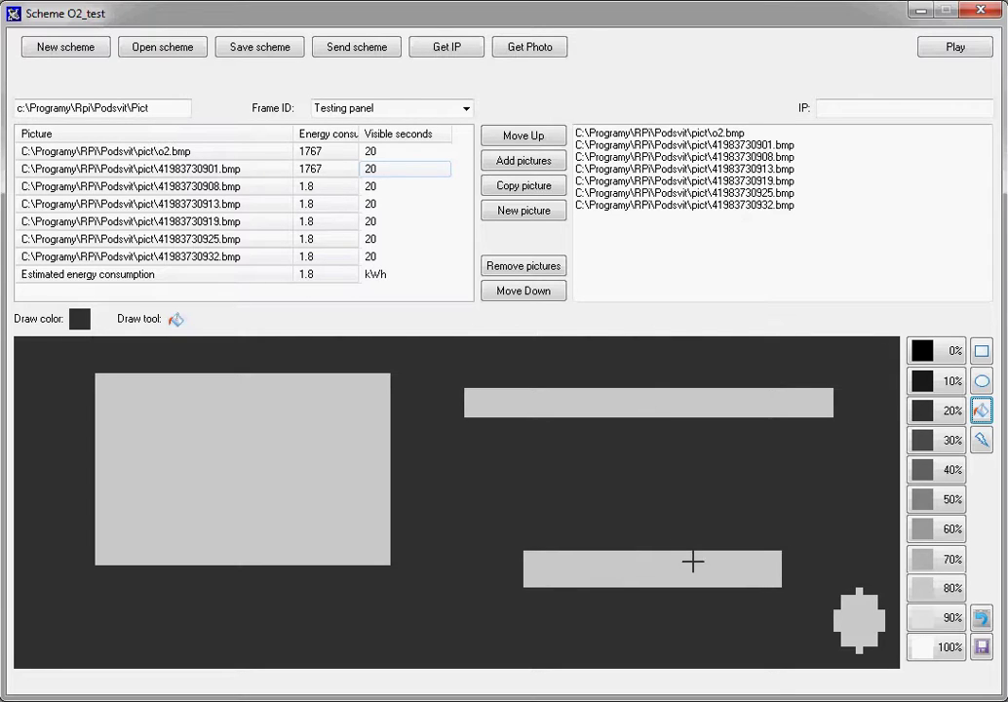
click(693, 563)
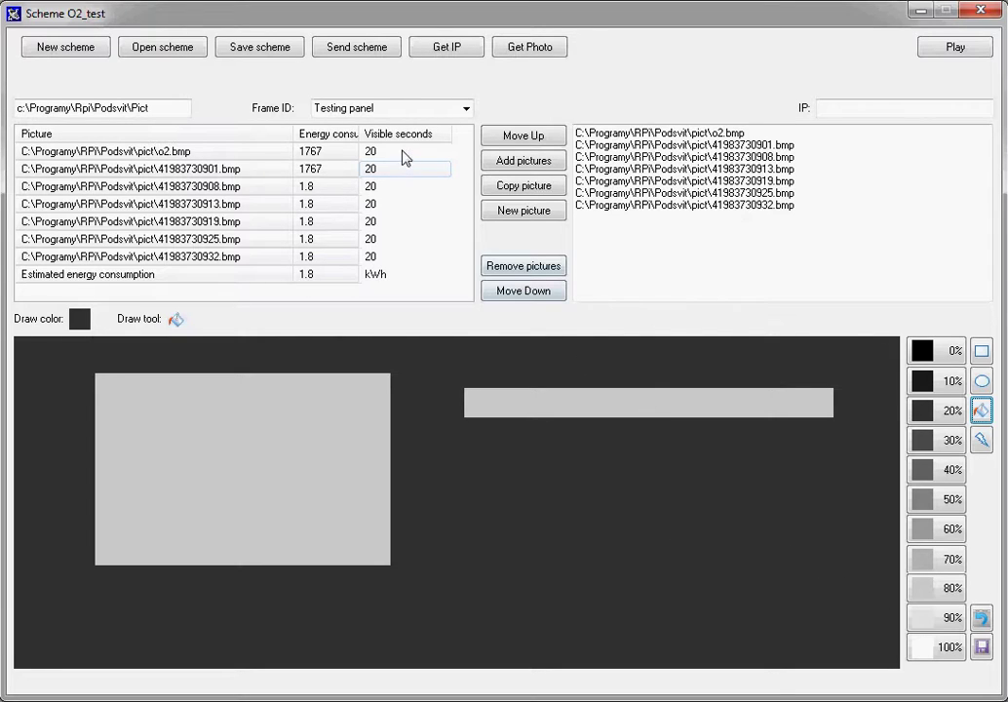
Step: Fill all four text bars and the logo ellipse in o2.bmp with 20% brightness
click(439, 153)
click(605, 400)
click(638, 461)
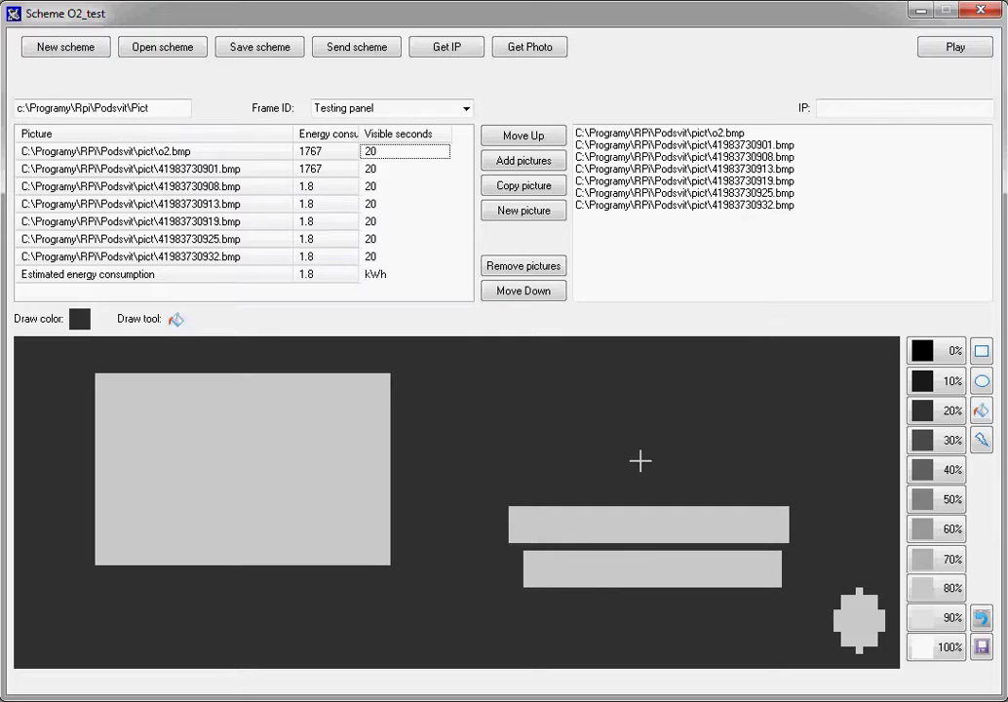
click(680, 537)
click(683, 566)
click(858, 616)
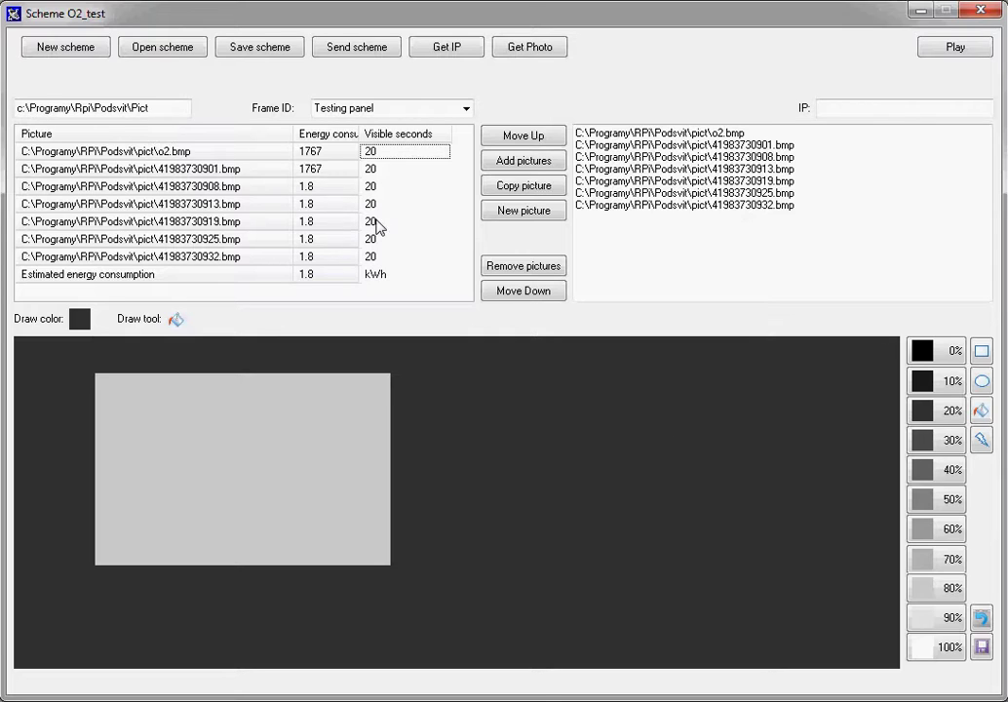
Step: Fill the two lower text bars and the logo ellipse in the second copy with 20%, then view the third copy
click(380, 189)
click(663, 527)
click(680, 564)
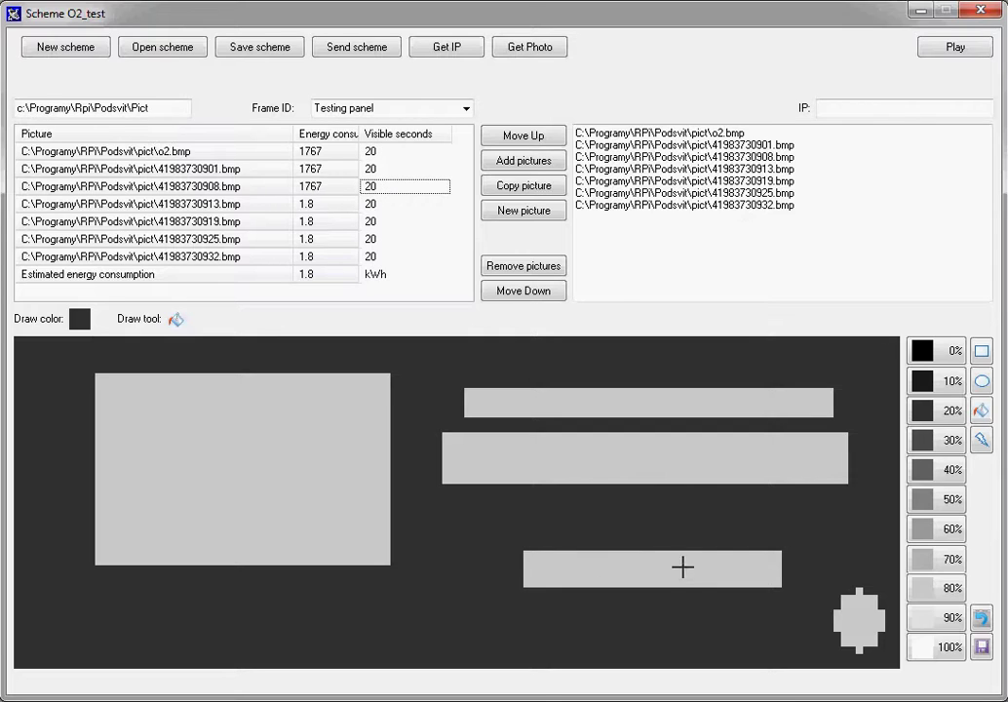
click(855, 612)
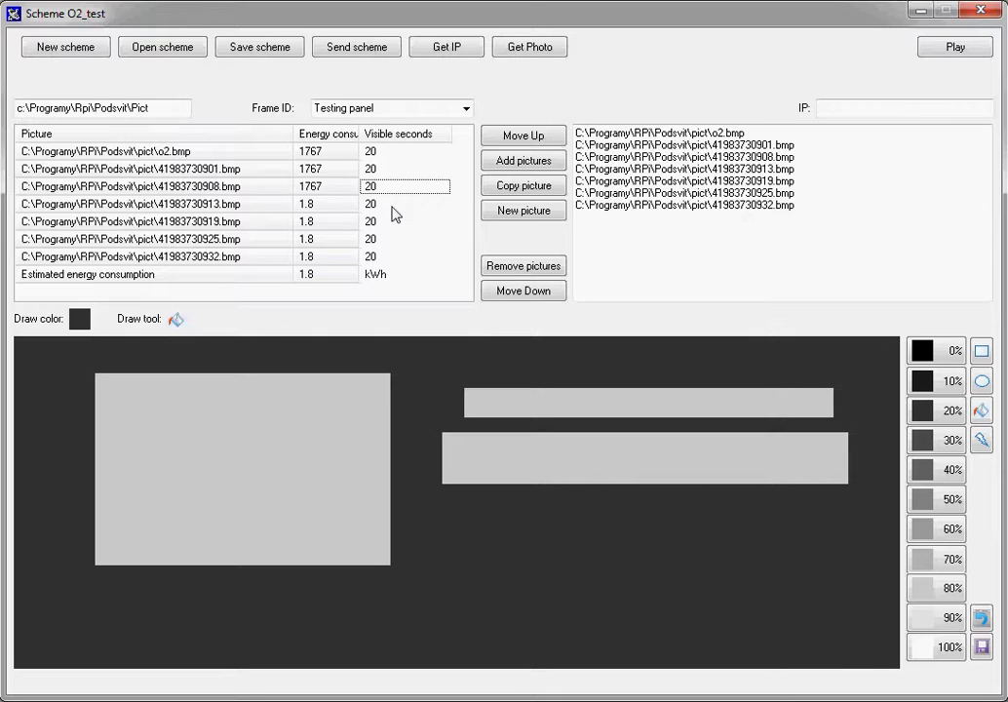
click(390, 204)
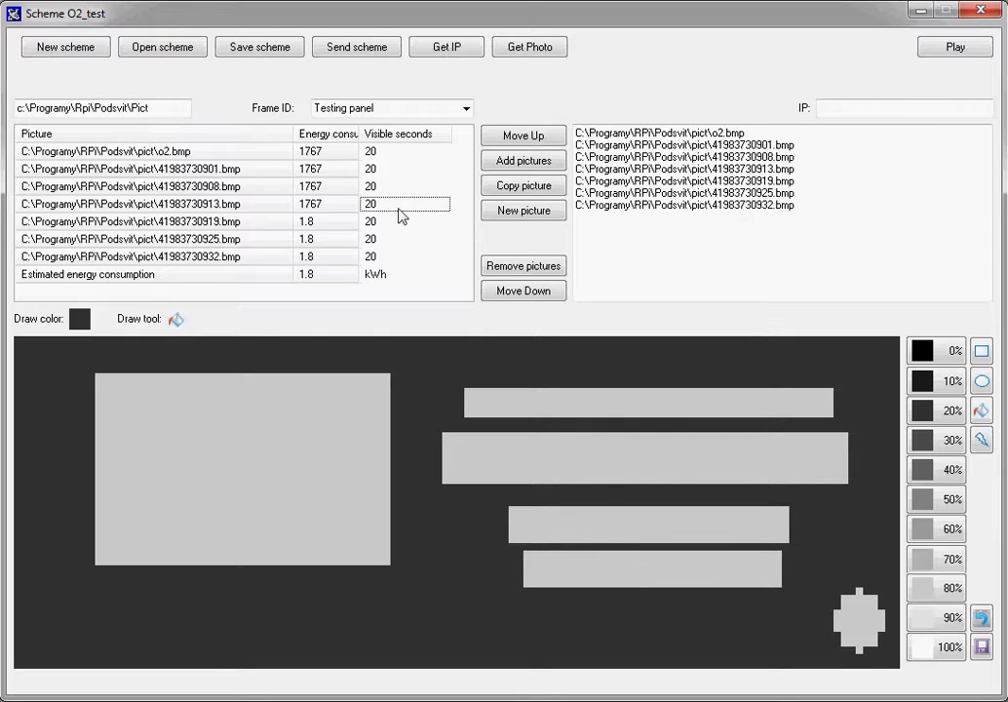
Step: In o2.bmp, fill the four text bars and the logo ellipse with 20% brightness, leaving only the tablet rectangle, and save the picture
click(387, 154)
click(630, 385)
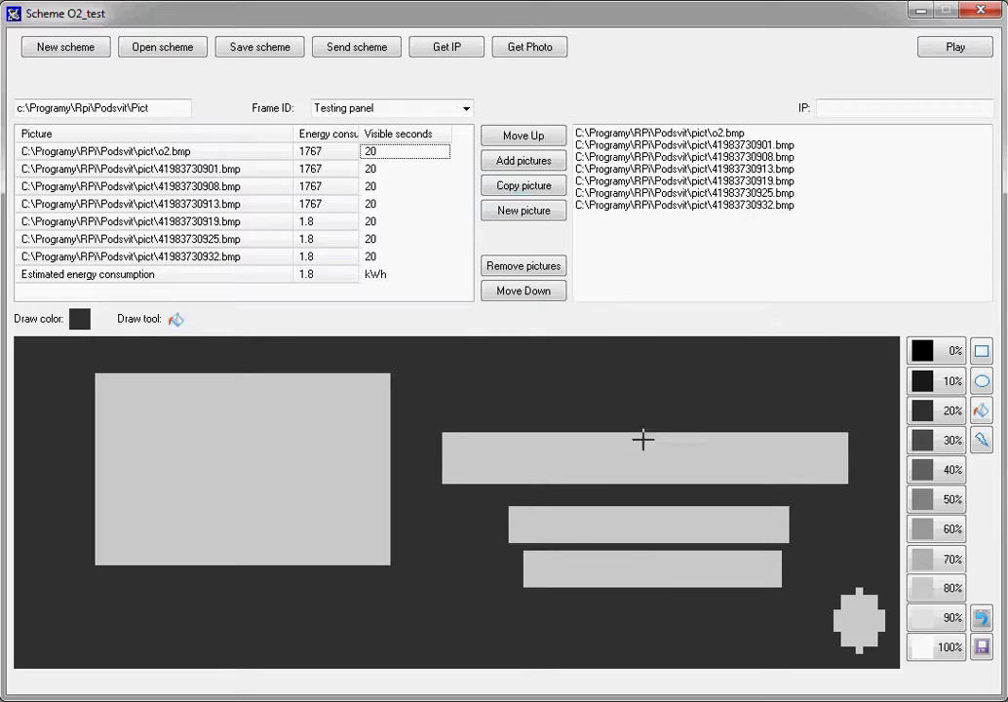
click(644, 443)
click(667, 524)
click(679, 568)
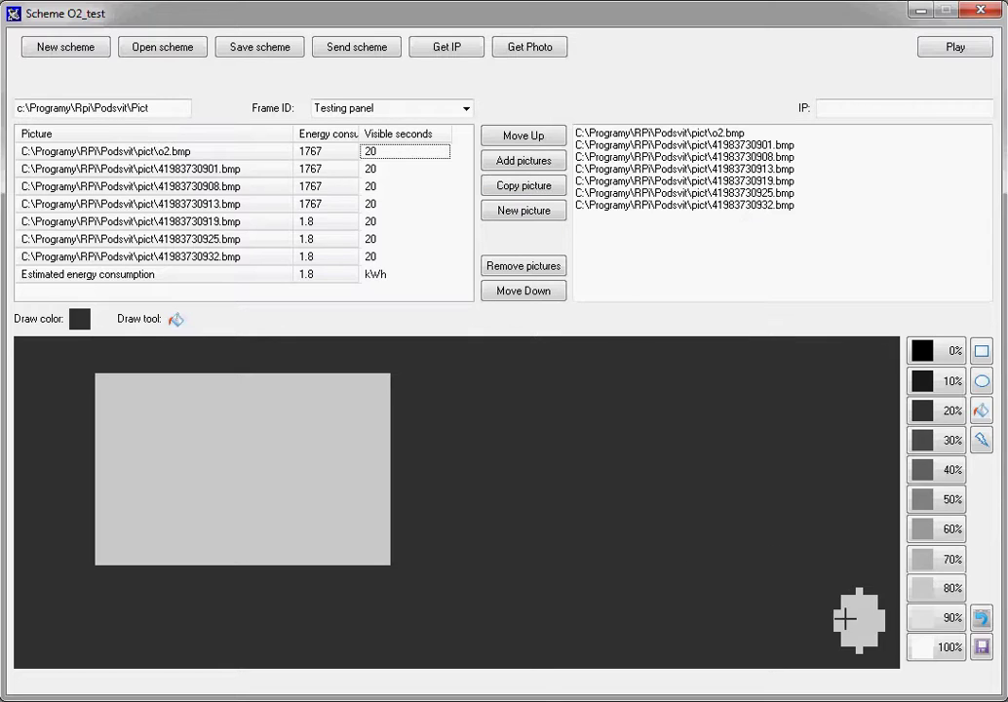
click(982, 648)
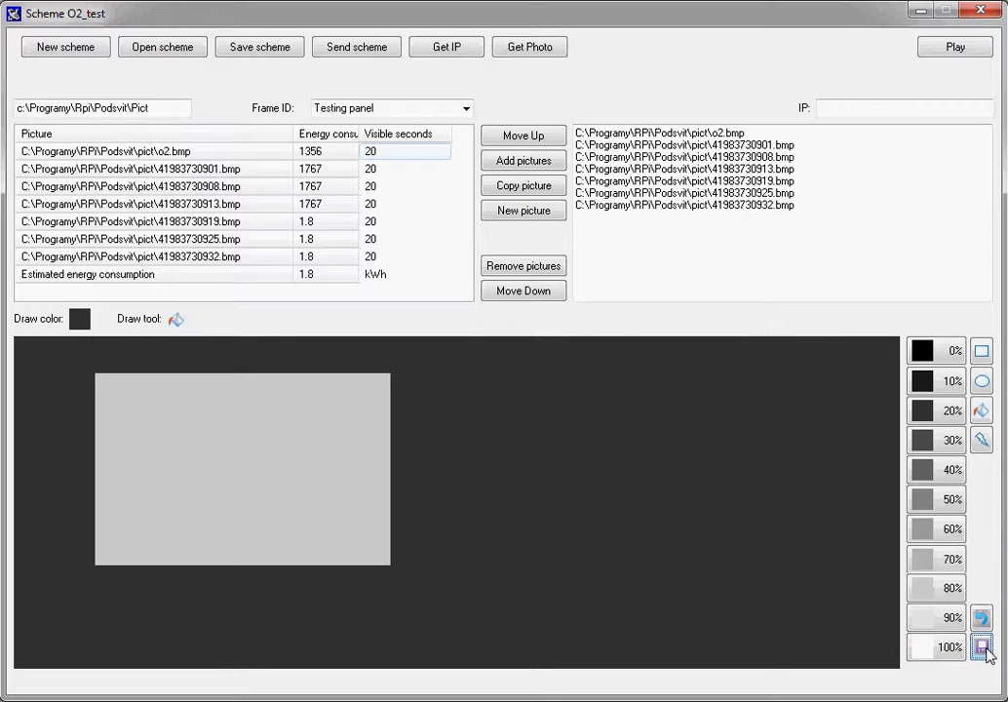
Step: In the first copy, fill the three lower text bars and the logo ellipse with 20% brightness and save the picture
click(386, 171)
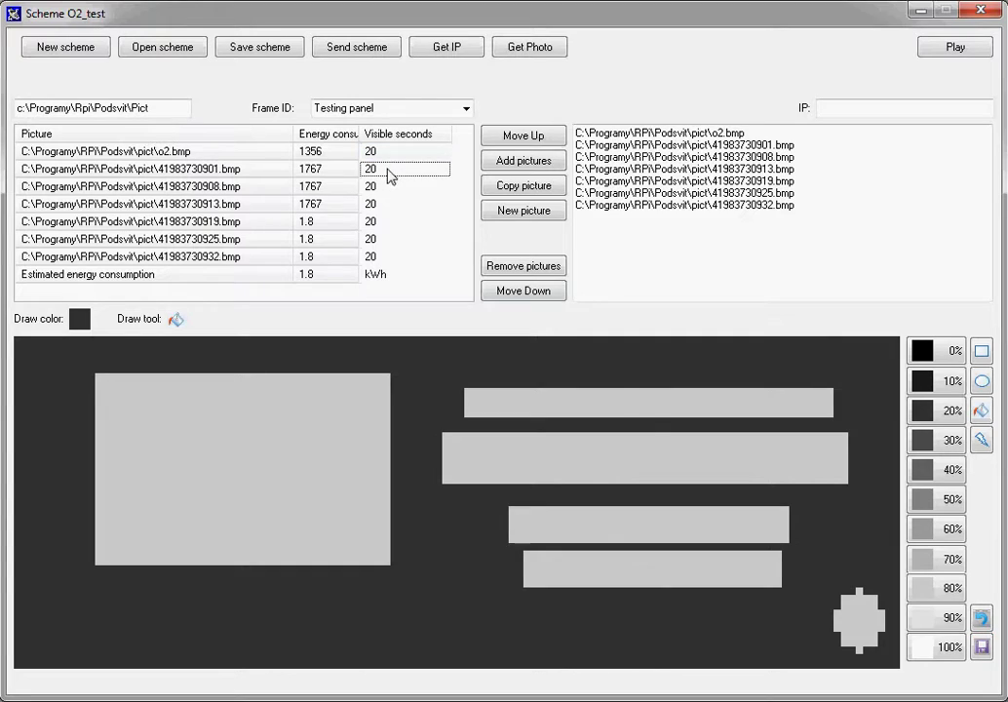
click(651, 457)
click(654, 522)
click(656, 553)
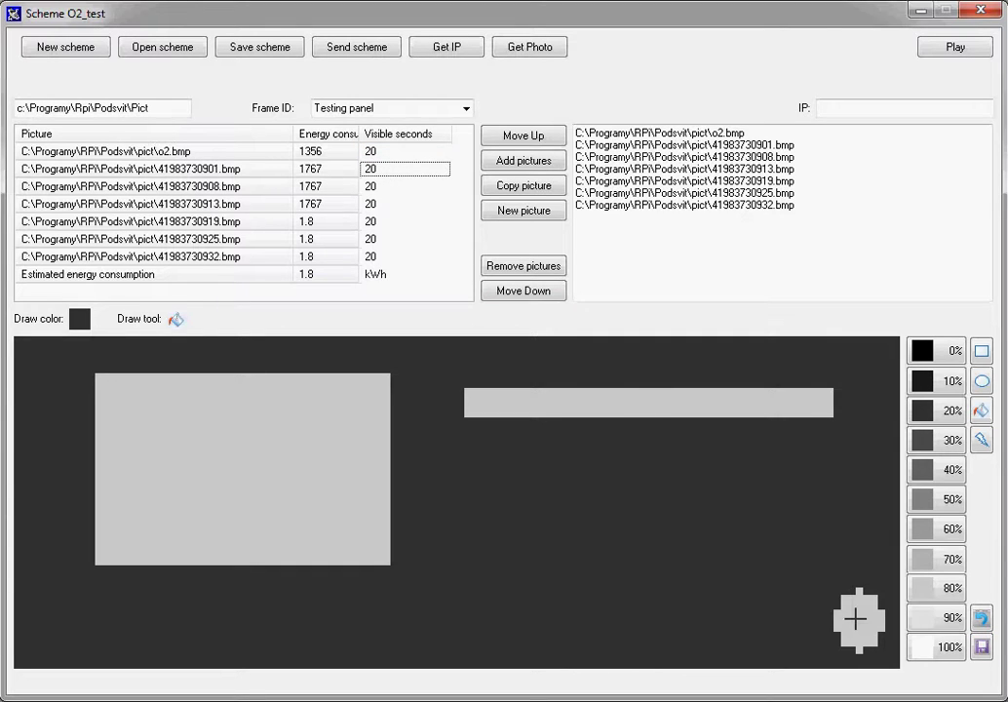
click(857, 614)
click(982, 648)
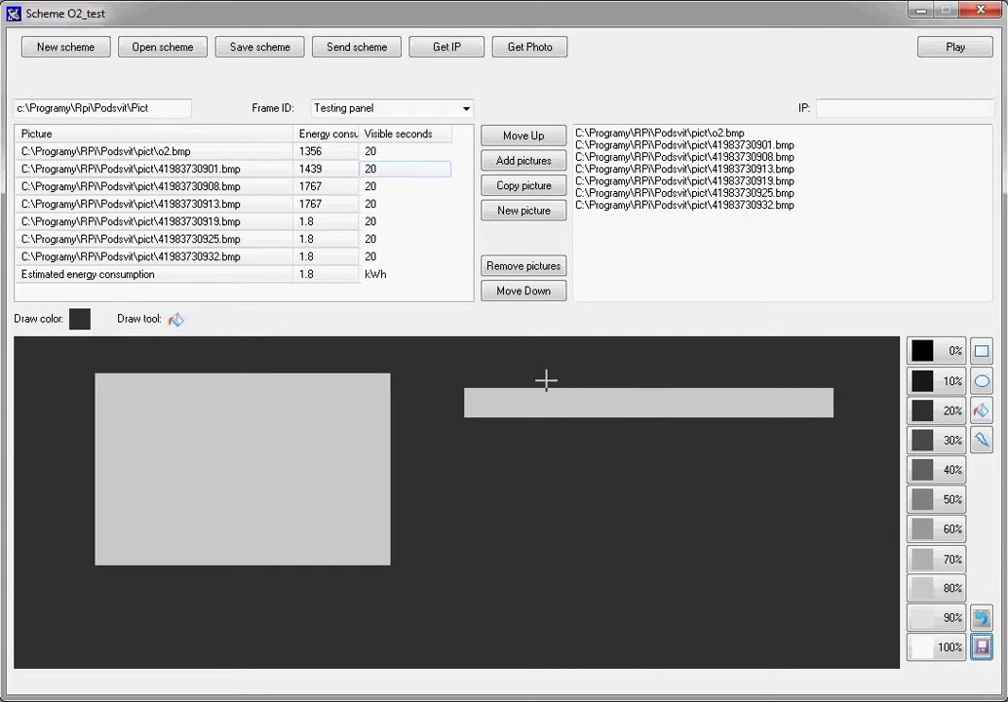
Step: In the second copy, fill the two lower text bars and the logo ellipse with 20% brightness and save the picture
click(384, 188)
click(612, 519)
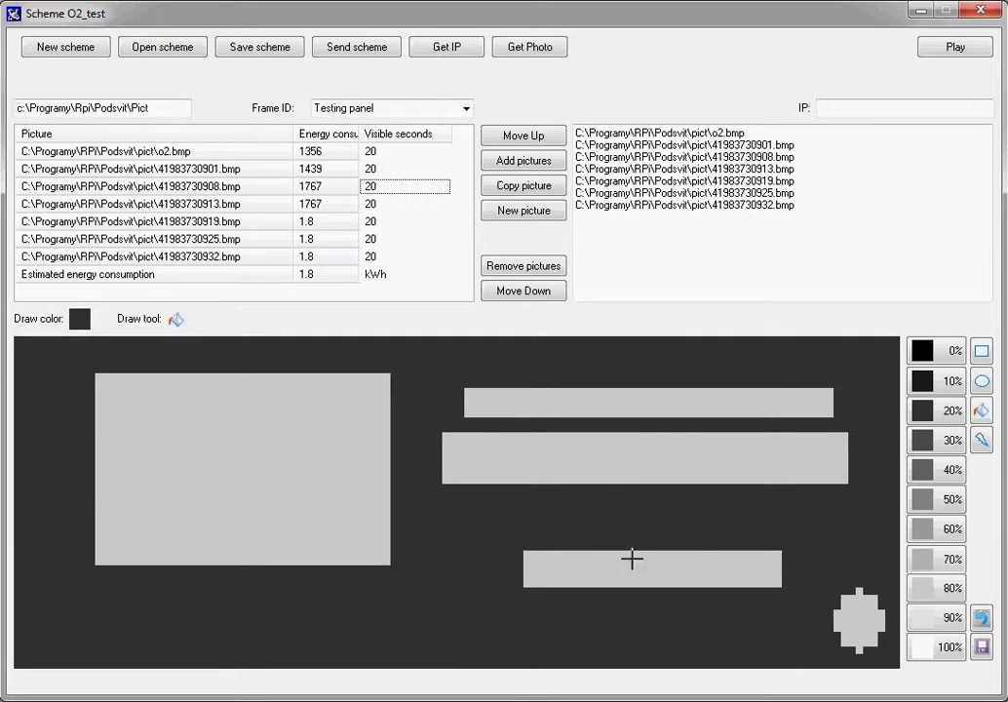
click(632, 563)
click(860, 617)
click(982, 647)
Step: In the third copy, fill the lowest text bar and the logo ellipse with 20% brightness and save the picture
click(381, 205)
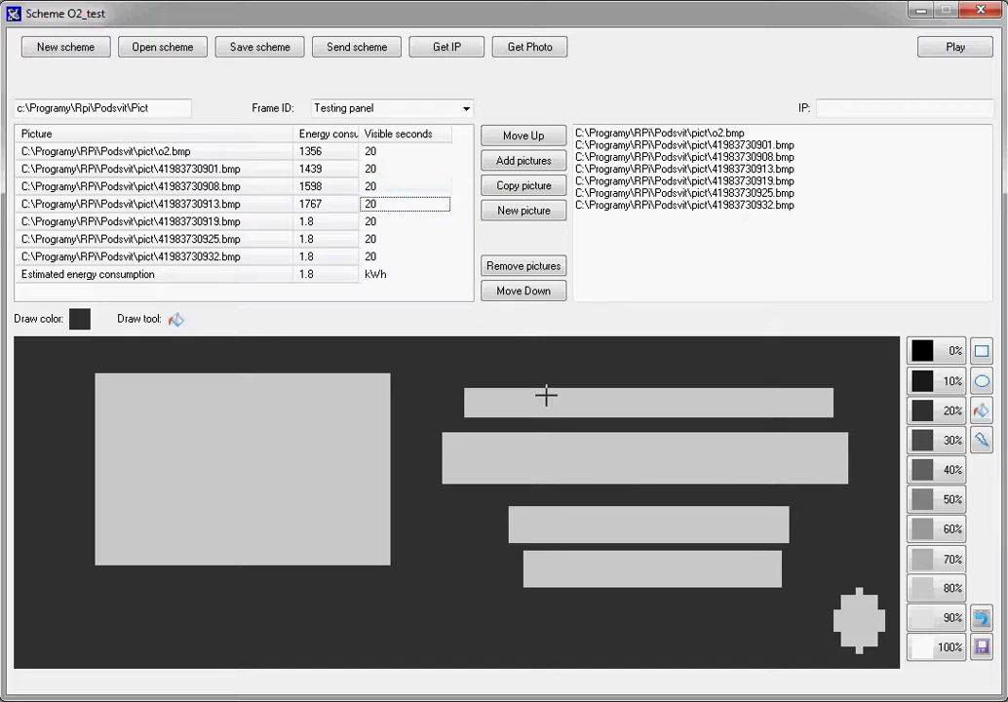
click(675, 564)
click(863, 624)
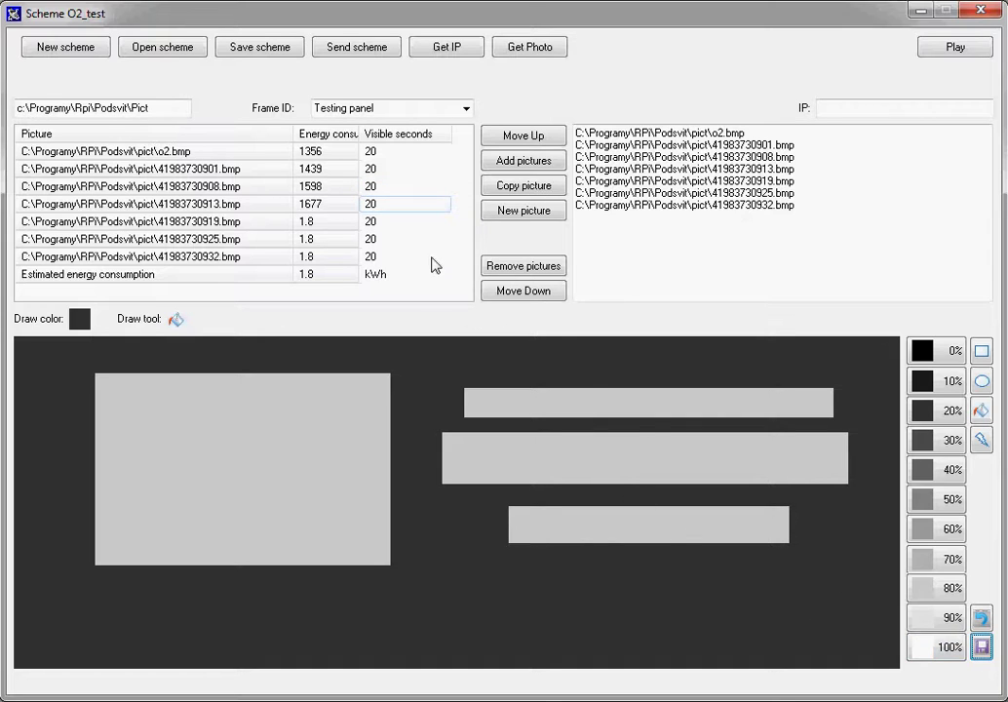
Step: In the fourth copy, fill only the logo ellipse with 20% brightness and save the picture
click(394, 222)
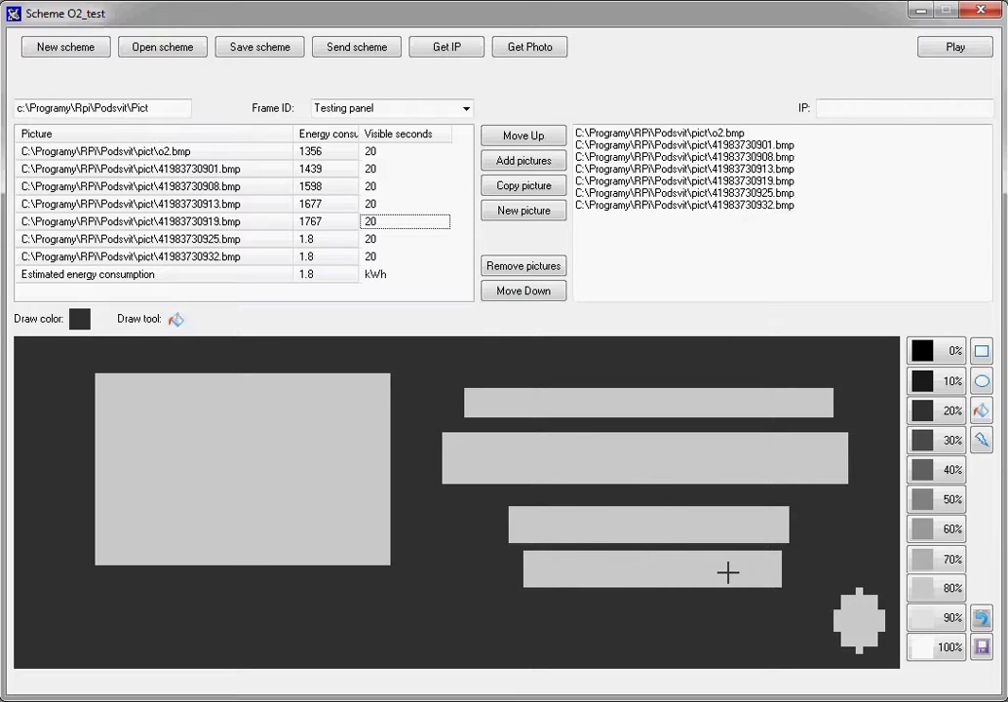
click(865, 612)
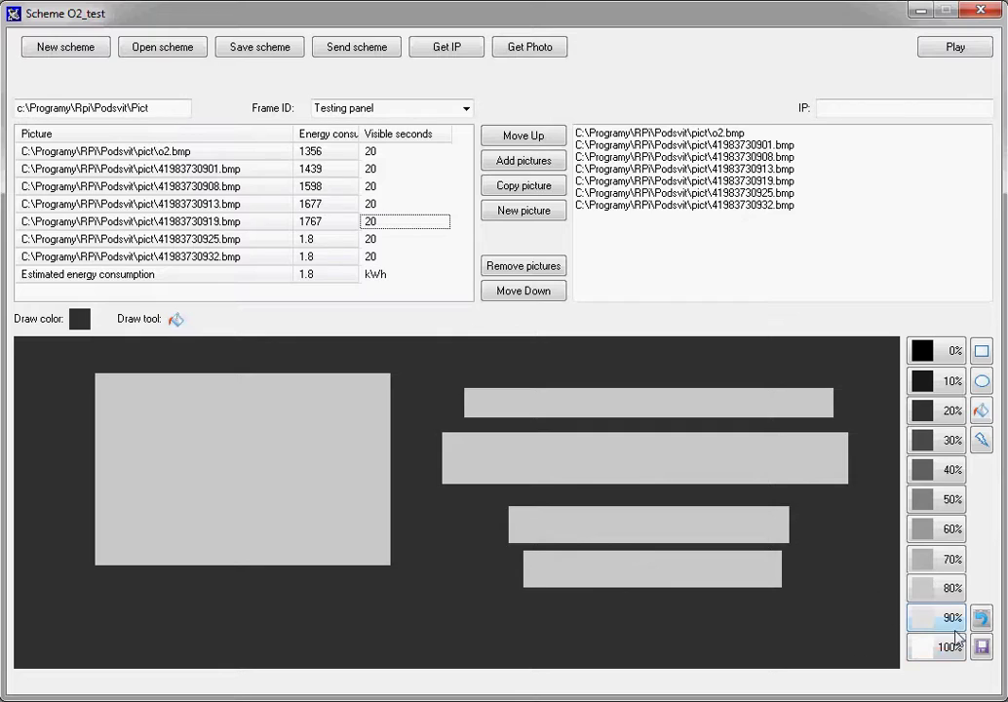
click(983, 647)
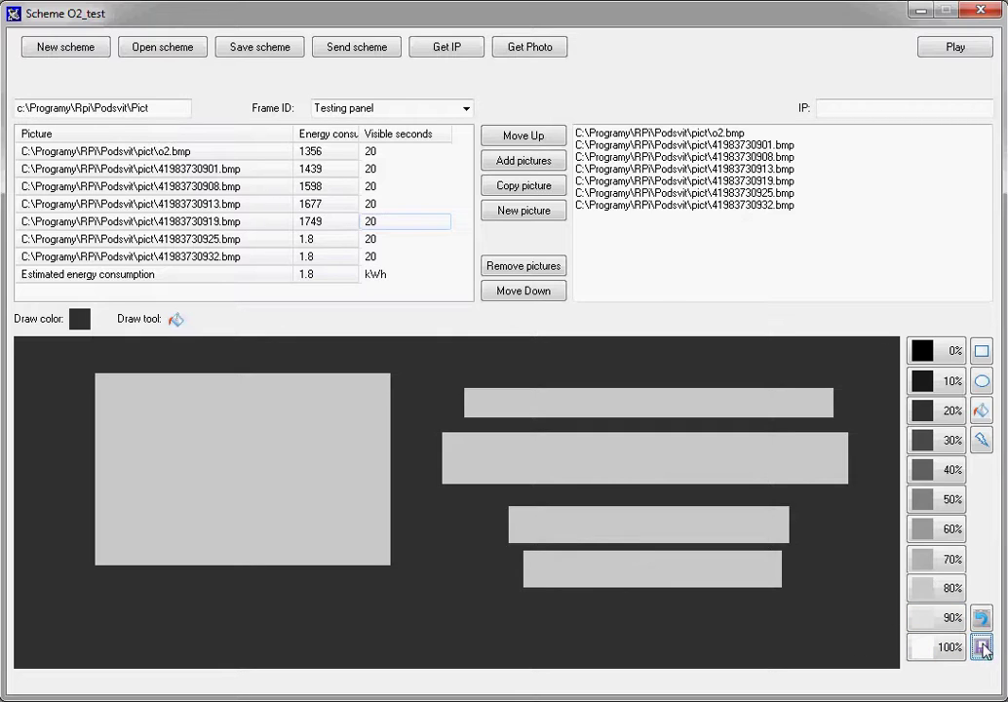
Step: In the last copy, fill the logo ellipse, all four text bars and the tablet rectangle with 20% brightness and save the picture
click(411, 209)
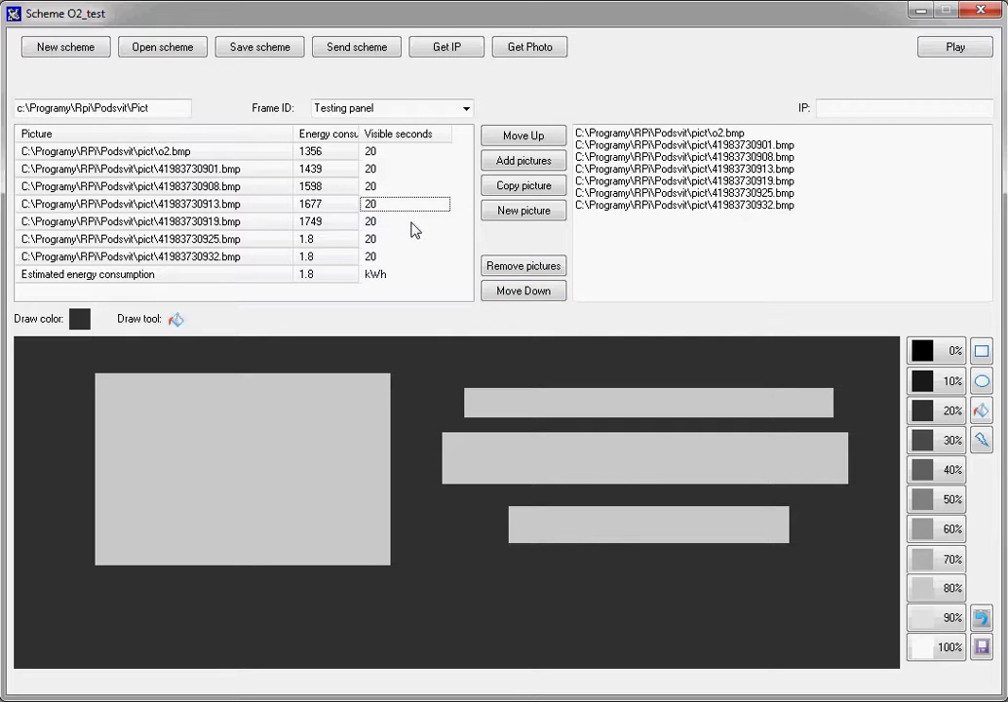
click(412, 223)
click(411, 239)
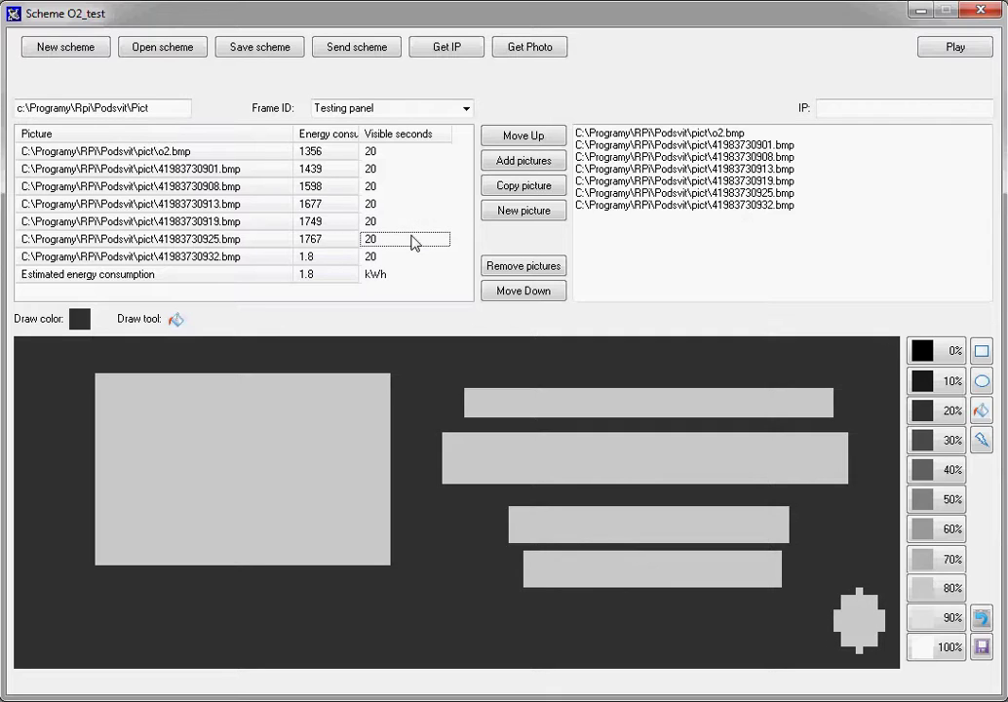
click(411, 257)
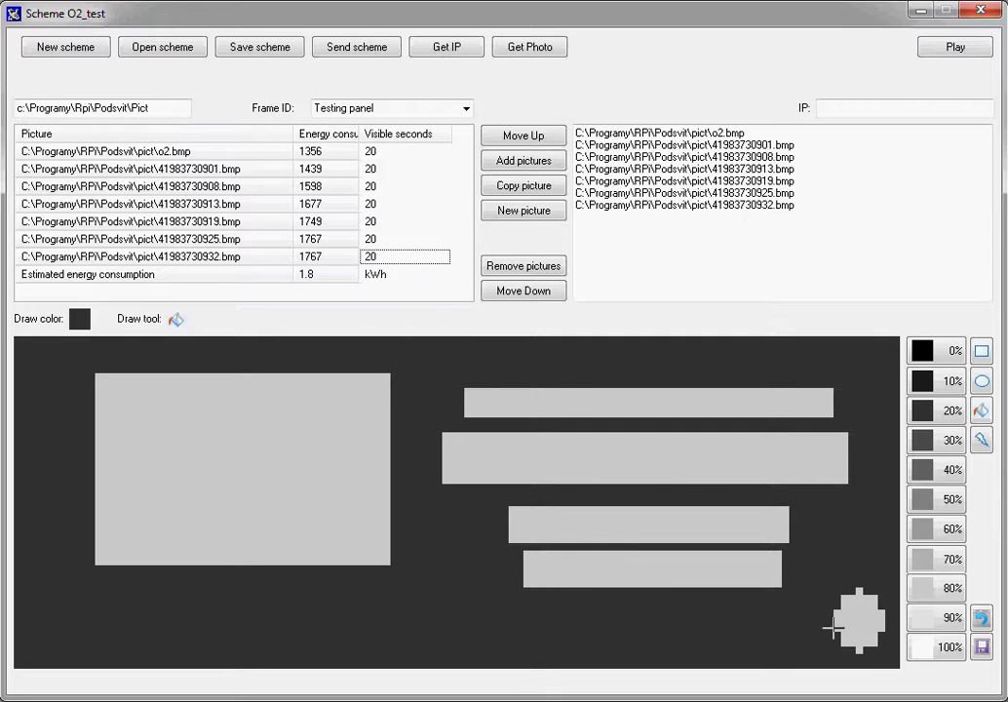
click(412, 240)
click(418, 259)
click(860, 621)
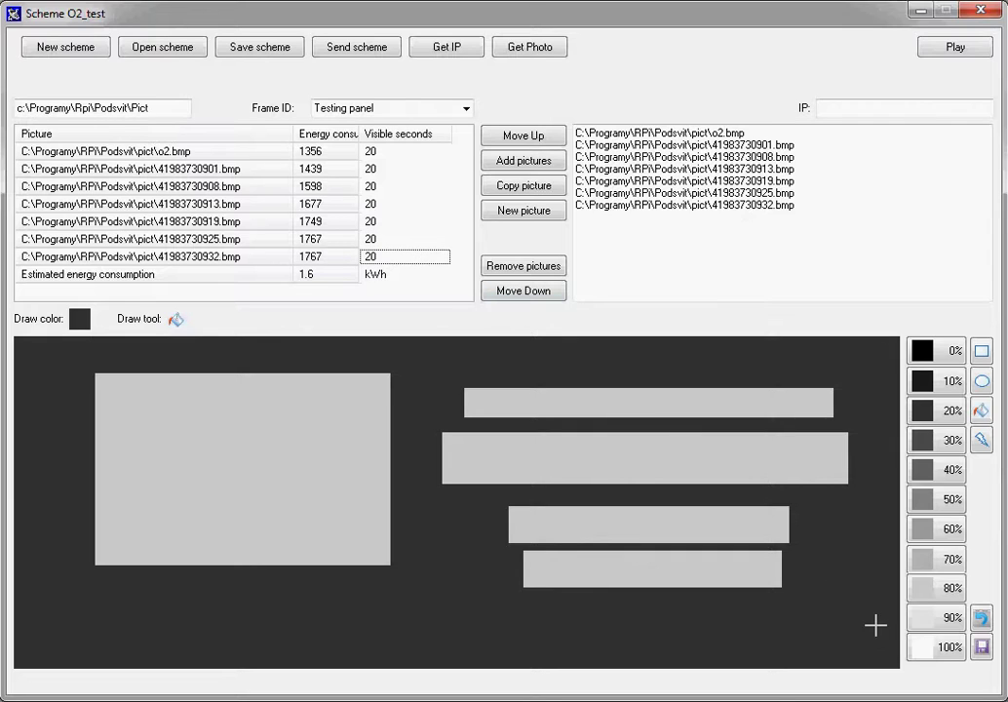
click(747, 568)
click(726, 519)
click(720, 480)
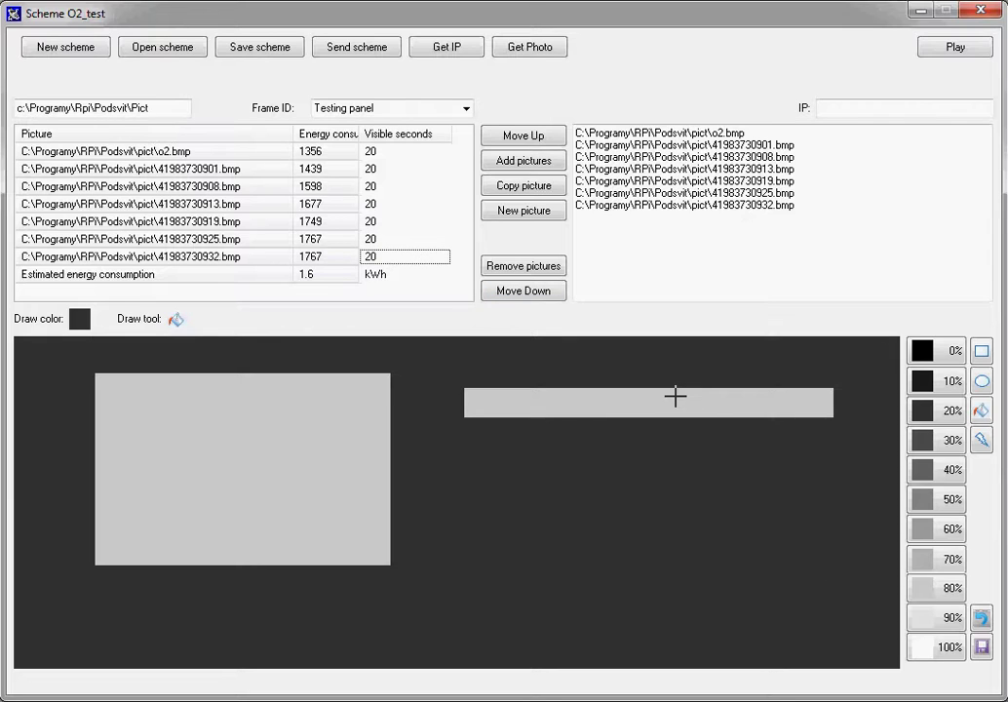
click(675, 396)
click(327, 439)
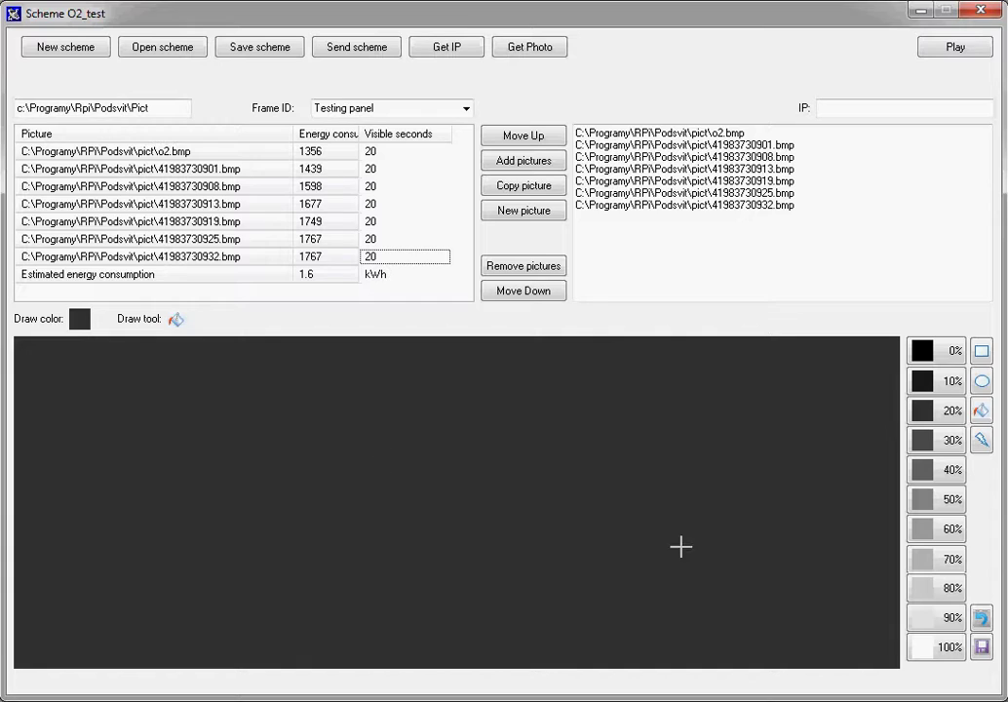
click(983, 649)
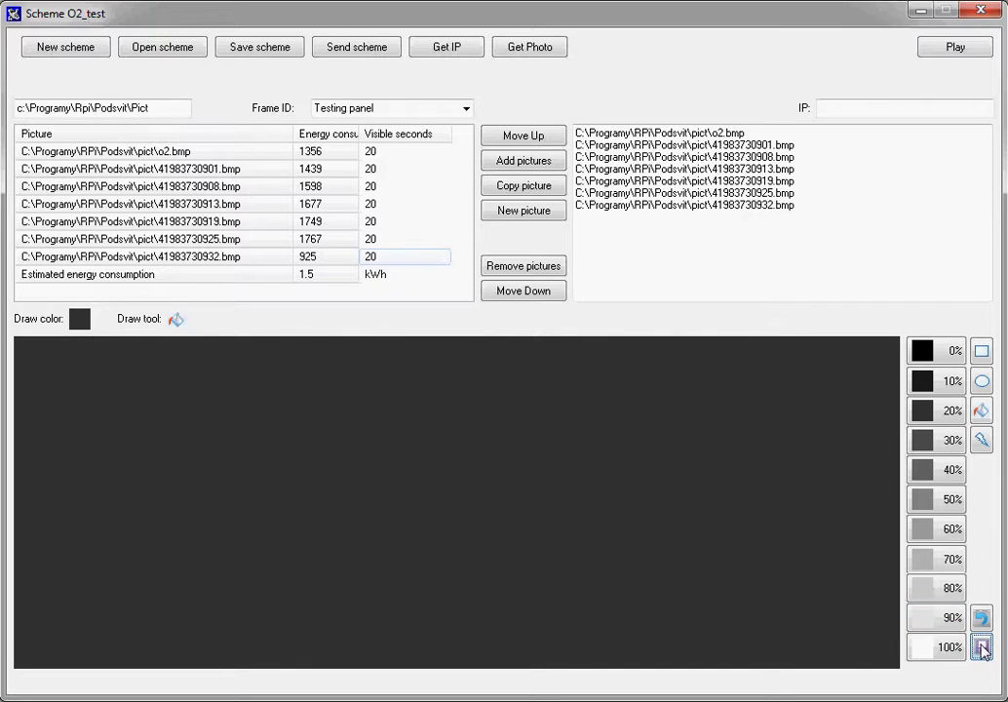
Step: Set the visible seconds to 1 for the first six pictures and to 5 for the last one
click(395, 154)
text(1)
key(Return)
text(1)
key(Return)
text(1)
key(Return)
text(1)
key(Return)
text(1)
key(Return)
text(1)
key(Return)
text(1)
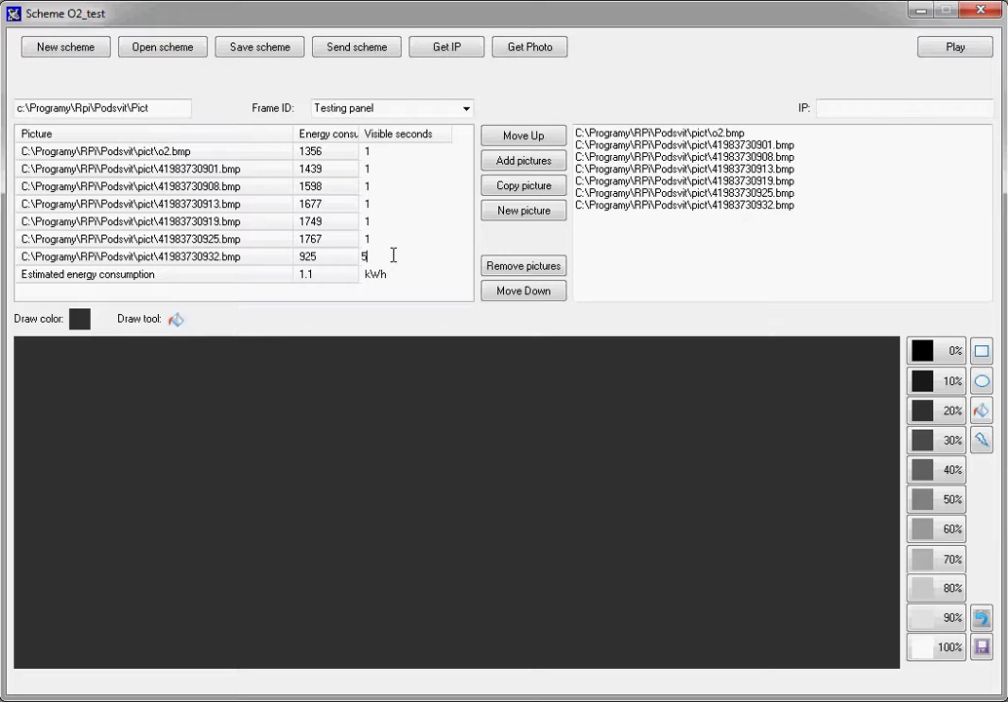
Step: In the fifth copy, fill the logo ellipse with 100% and the third text bar with 60% brightness, and save the picture
click(392, 239)
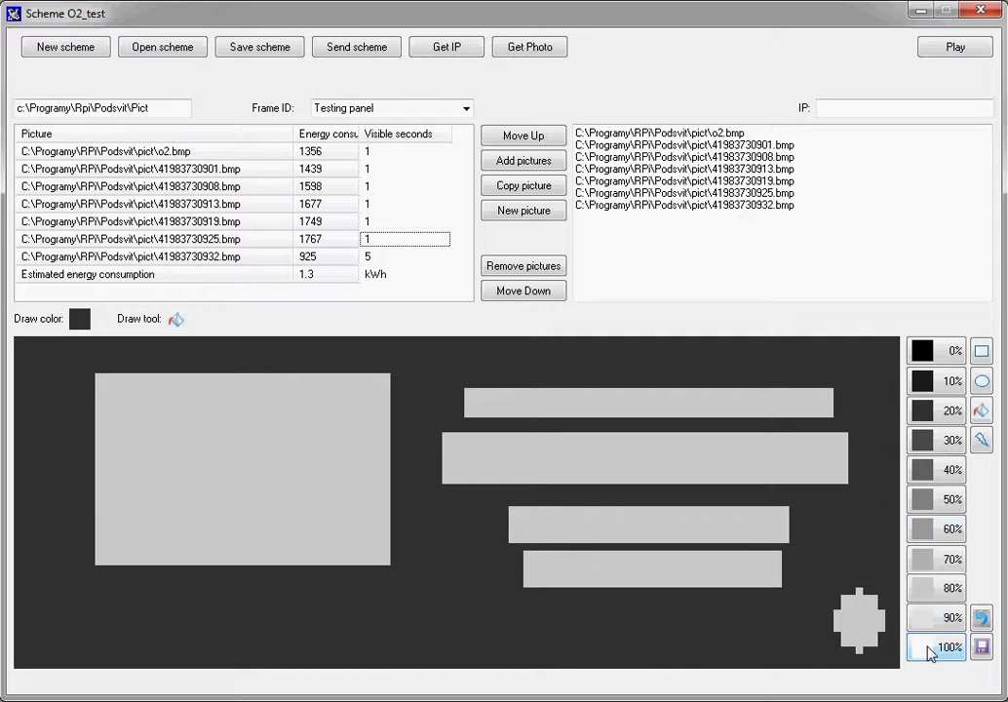
click(925, 649)
click(858, 616)
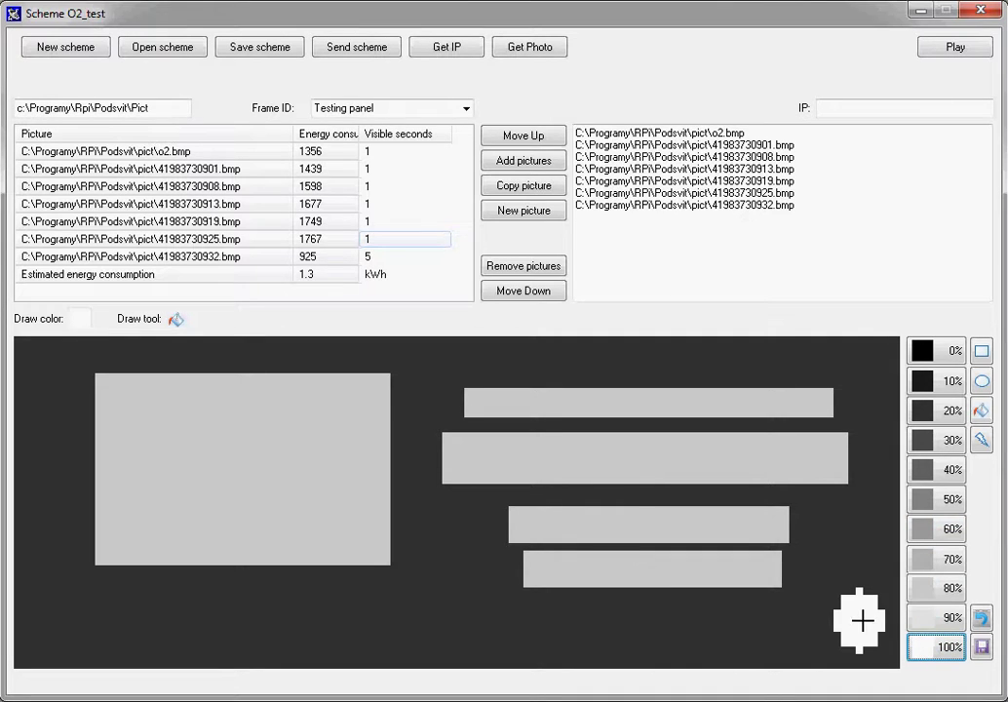
click(923, 526)
click(758, 520)
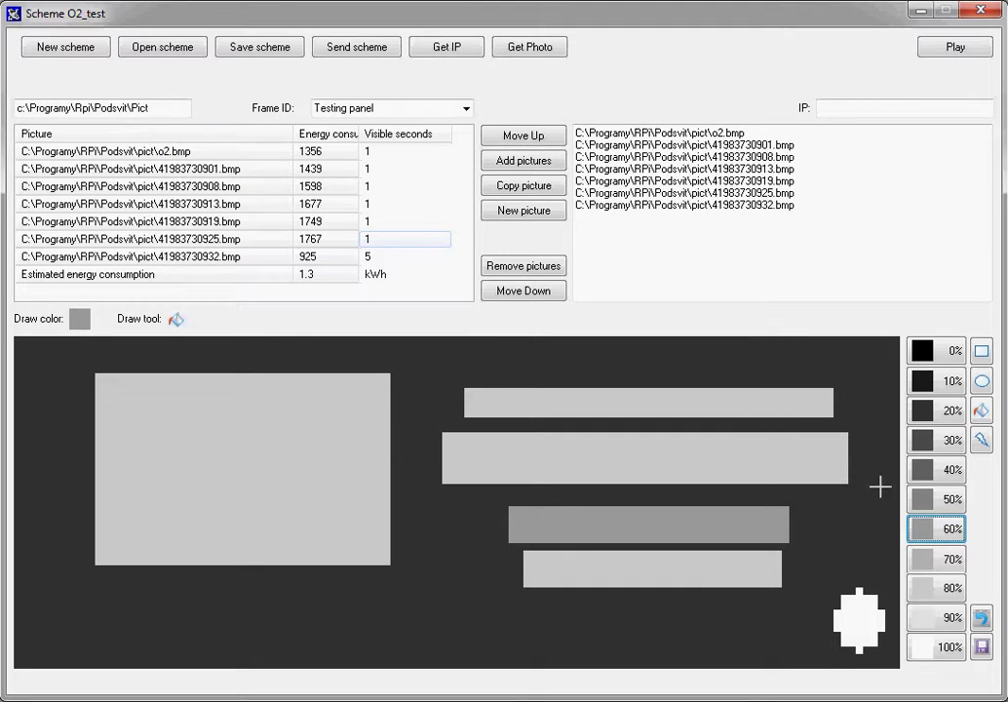
click(982, 647)
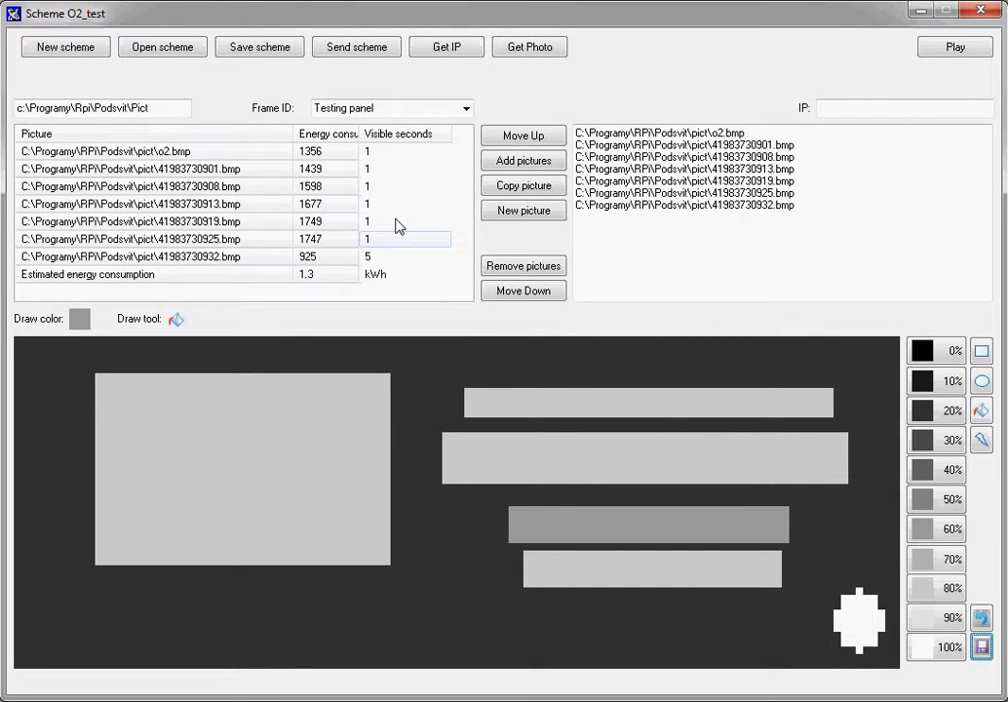
Step: Play the scheme to preview the picture sequence, and stop the playback
click(952, 49)
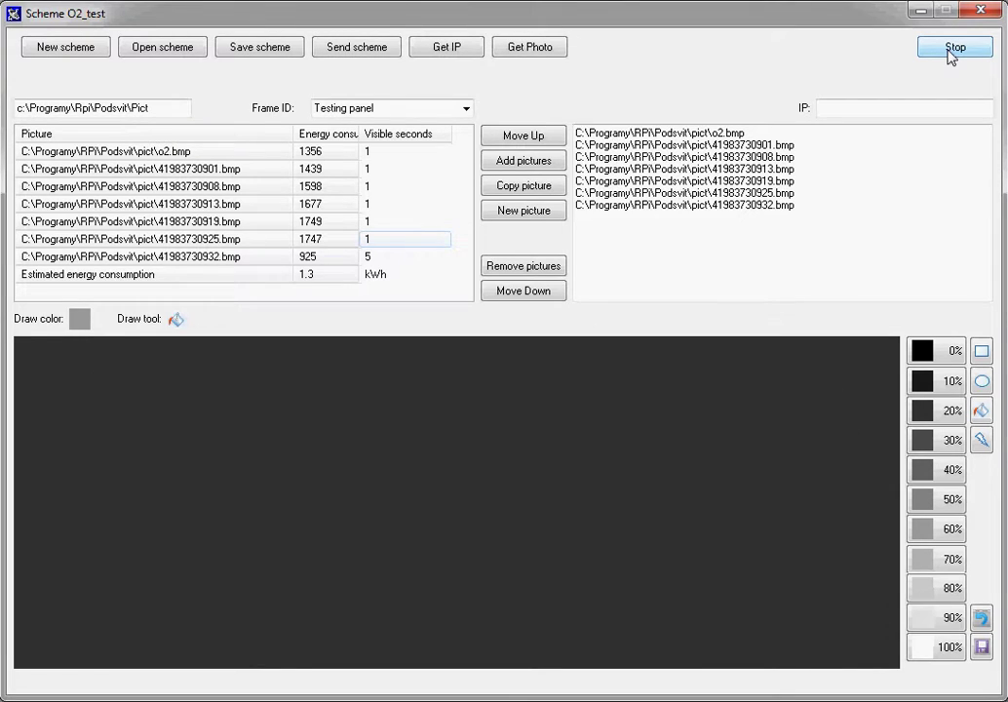
click(952, 53)
Step: Save the O2_test scheme and send it to the Testing panel frame
click(259, 54)
click(366, 50)
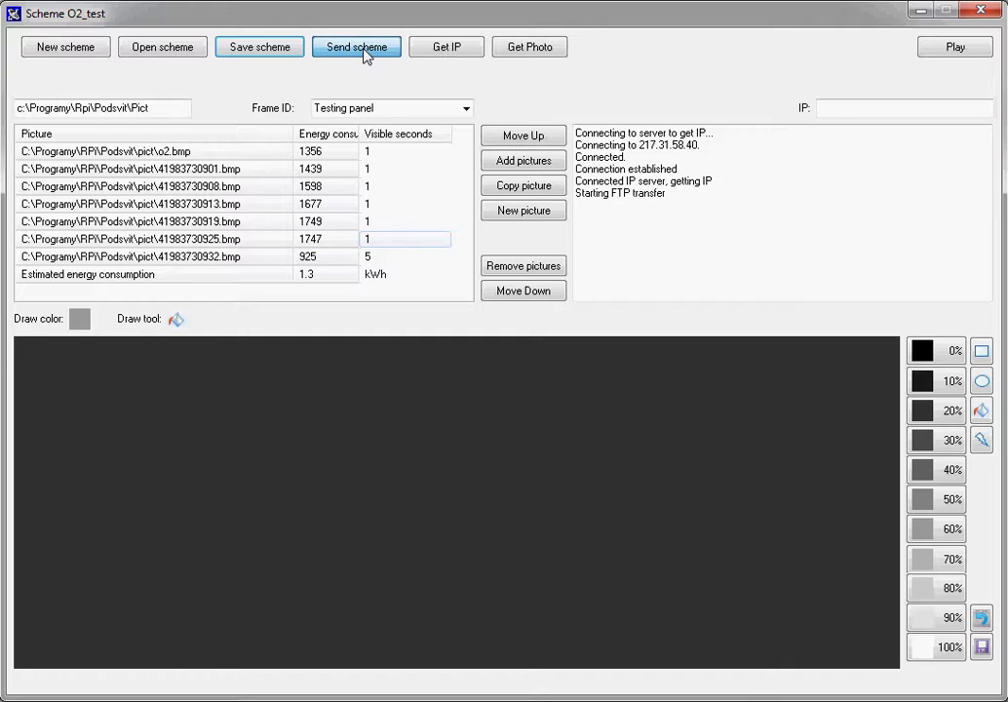